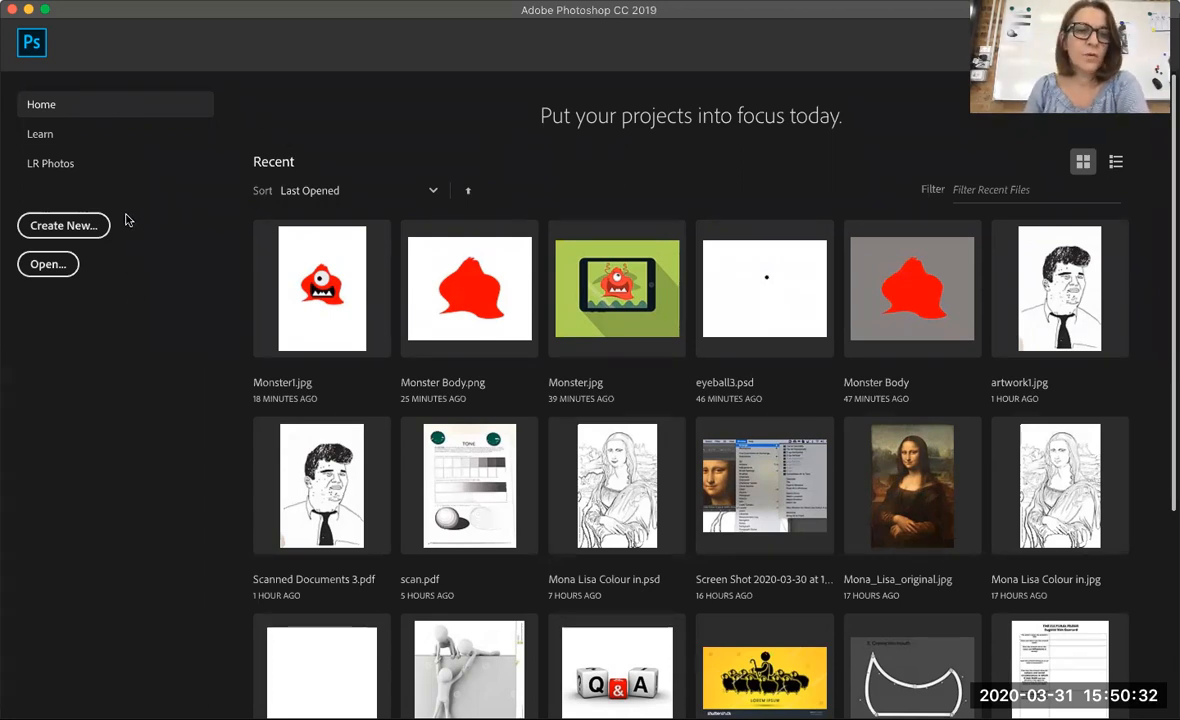
Open Monster1.jpg from the my PNG drawings folder
click(55, 265)
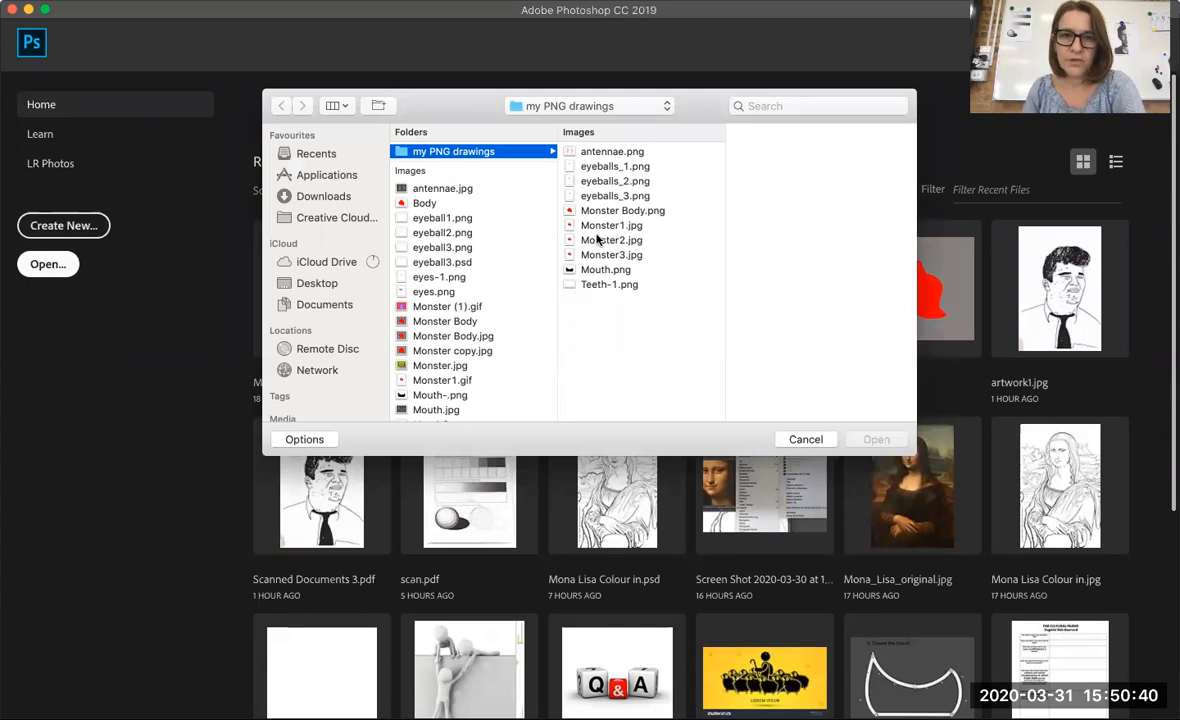
click(611, 226)
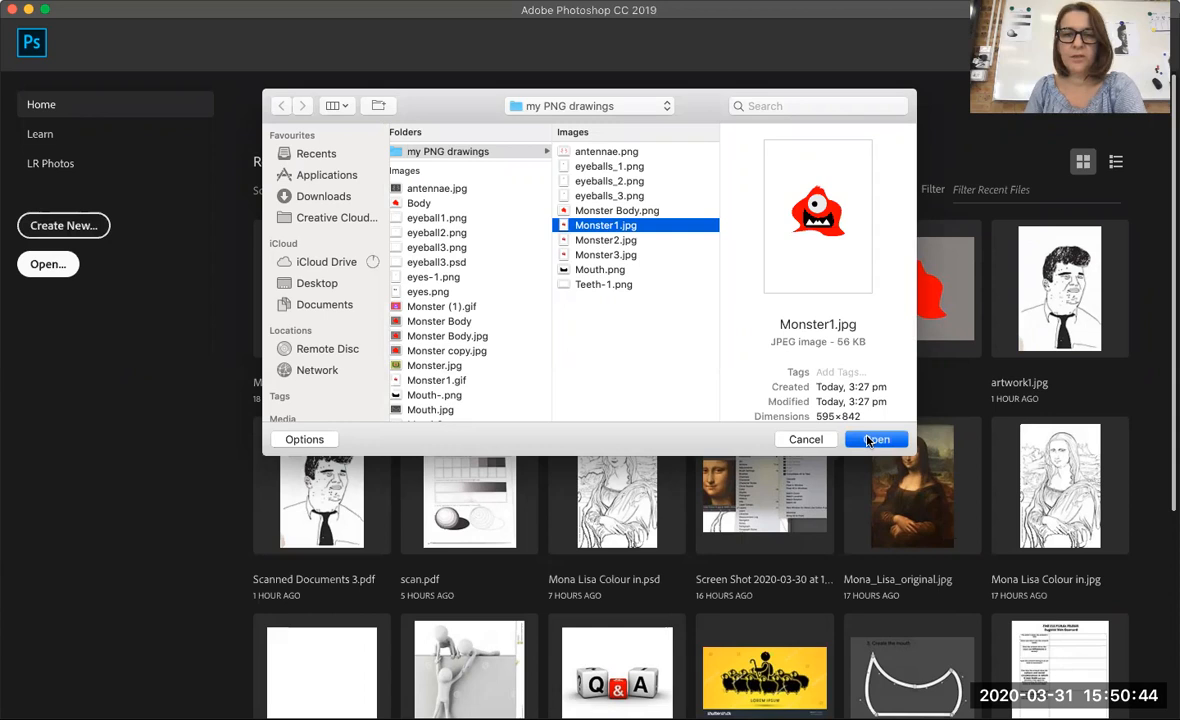
click(875, 440)
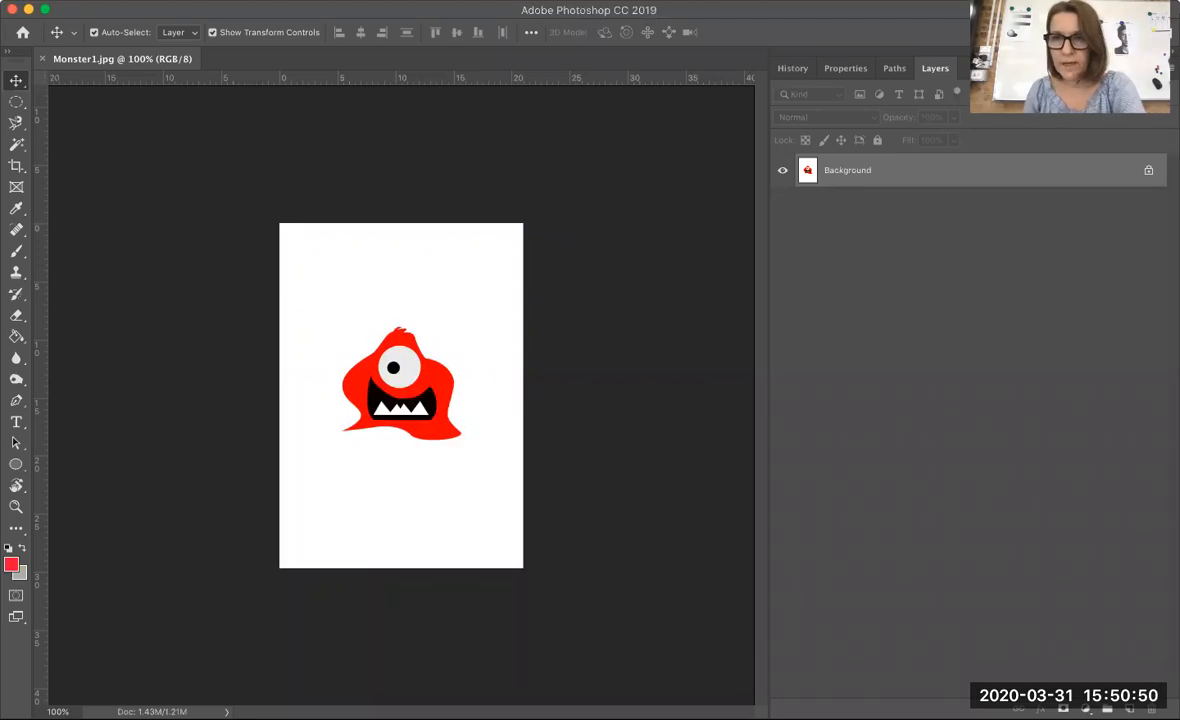
Place Monster2.jpg as an embedded image over the Background at its default size and position
click(147, 1)
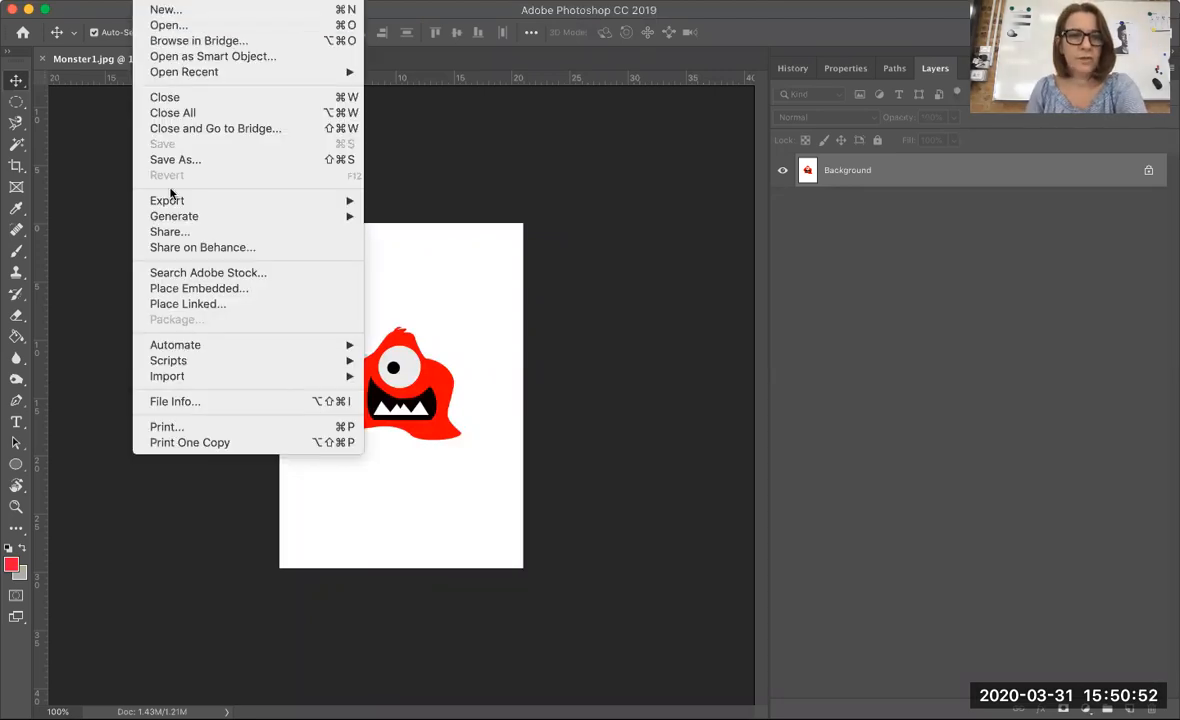
click(163, 289)
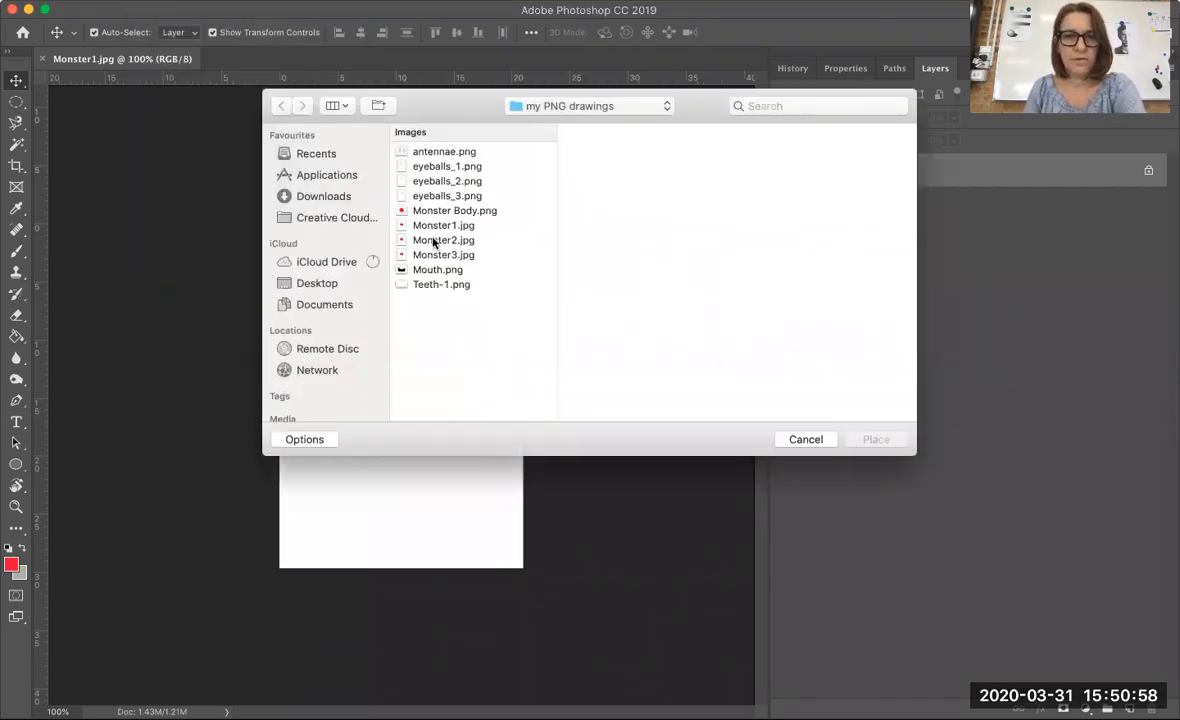
click(434, 242)
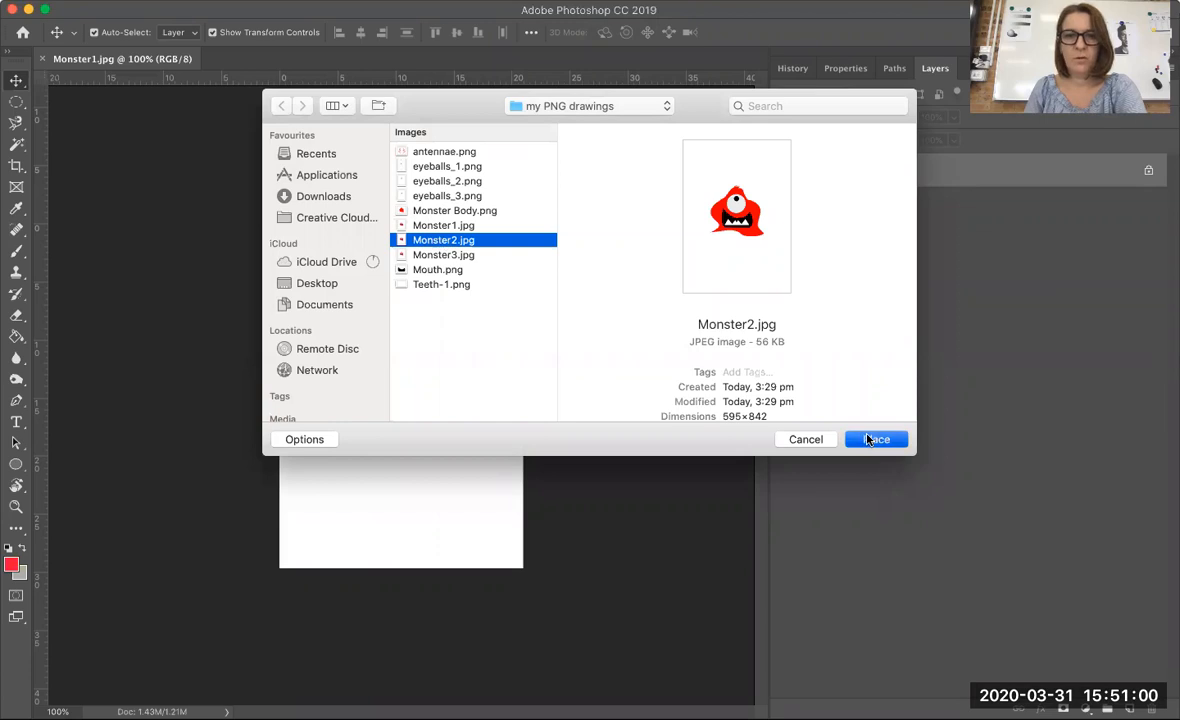
click(875, 439)
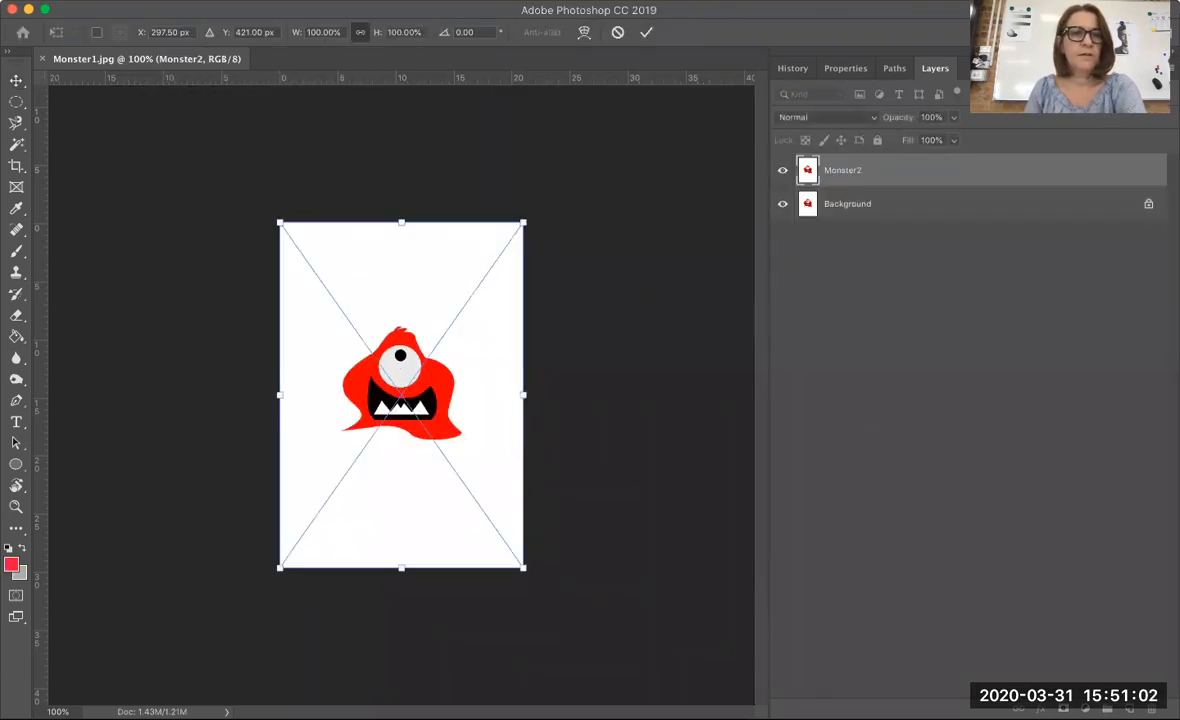
key(Return)
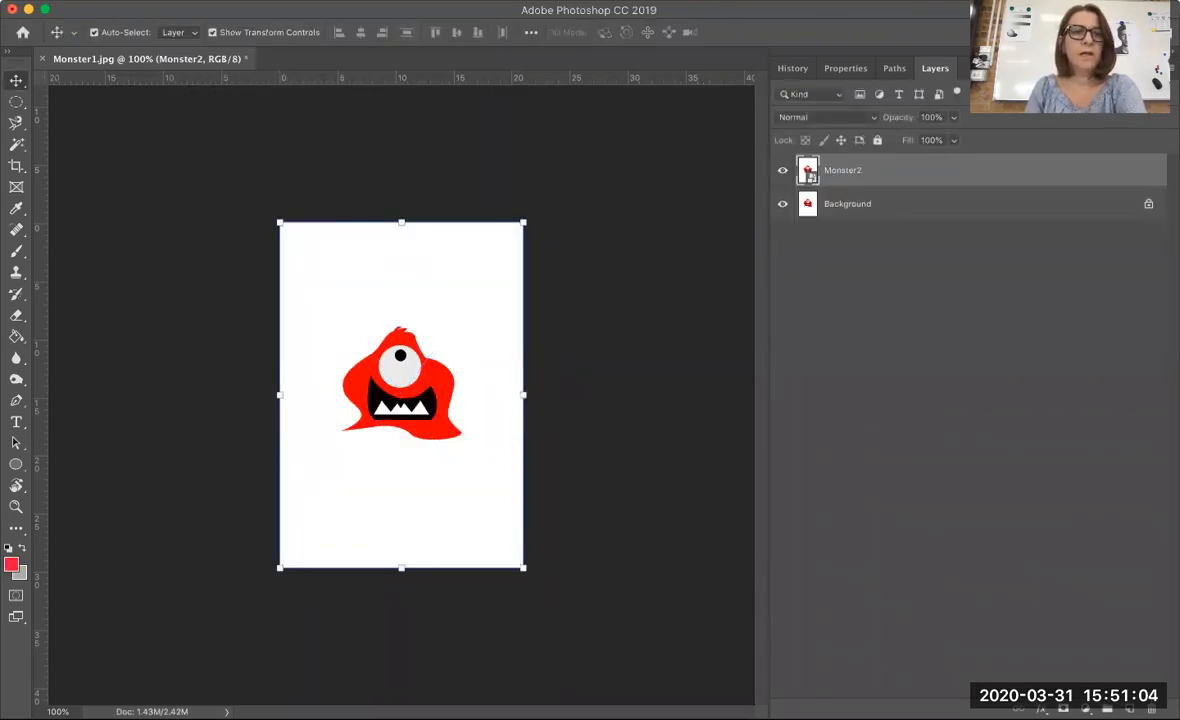
Place Monster3.jpg as an embedded image above the Monster2 layer and deselect it
click(148, 1)
click(200, 290)
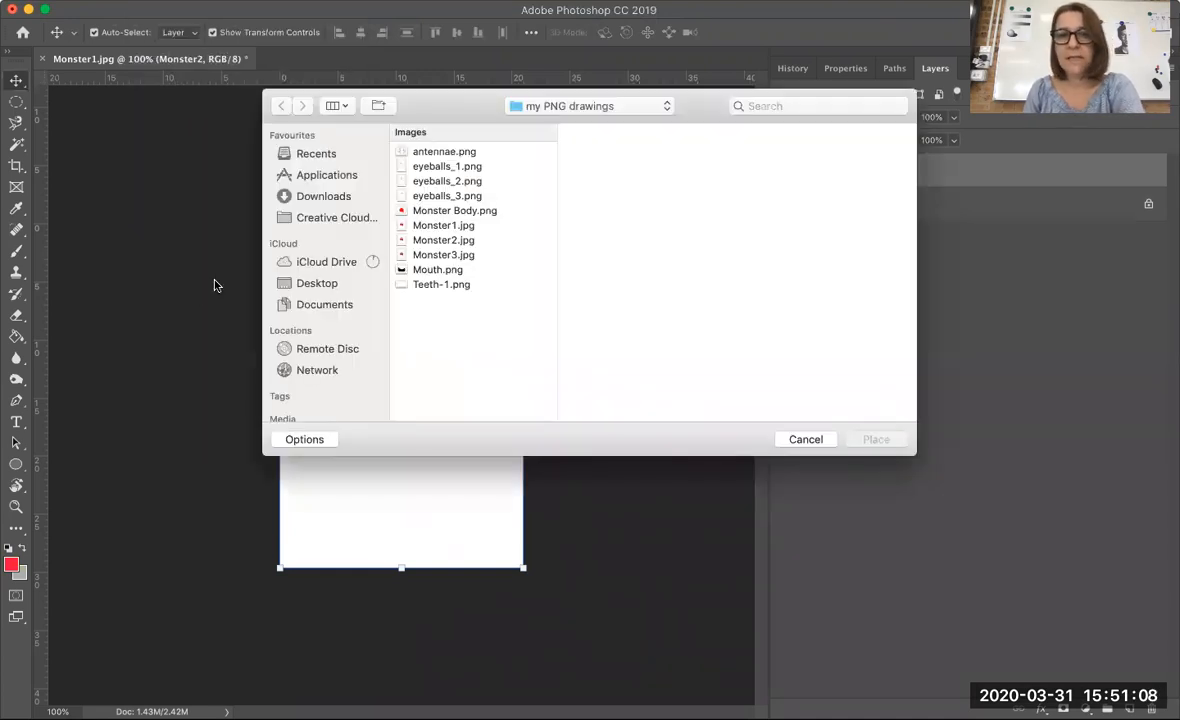
click(445, 256)
click(885, 440)
key(Return)
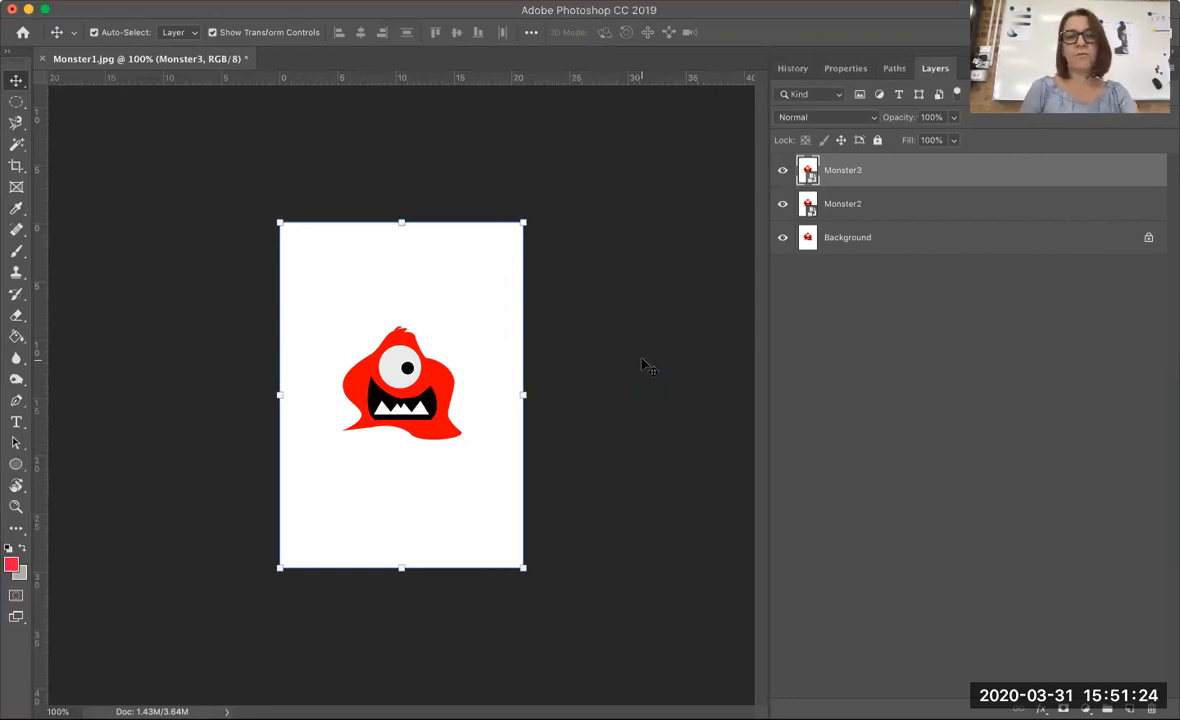
click(645, 342)
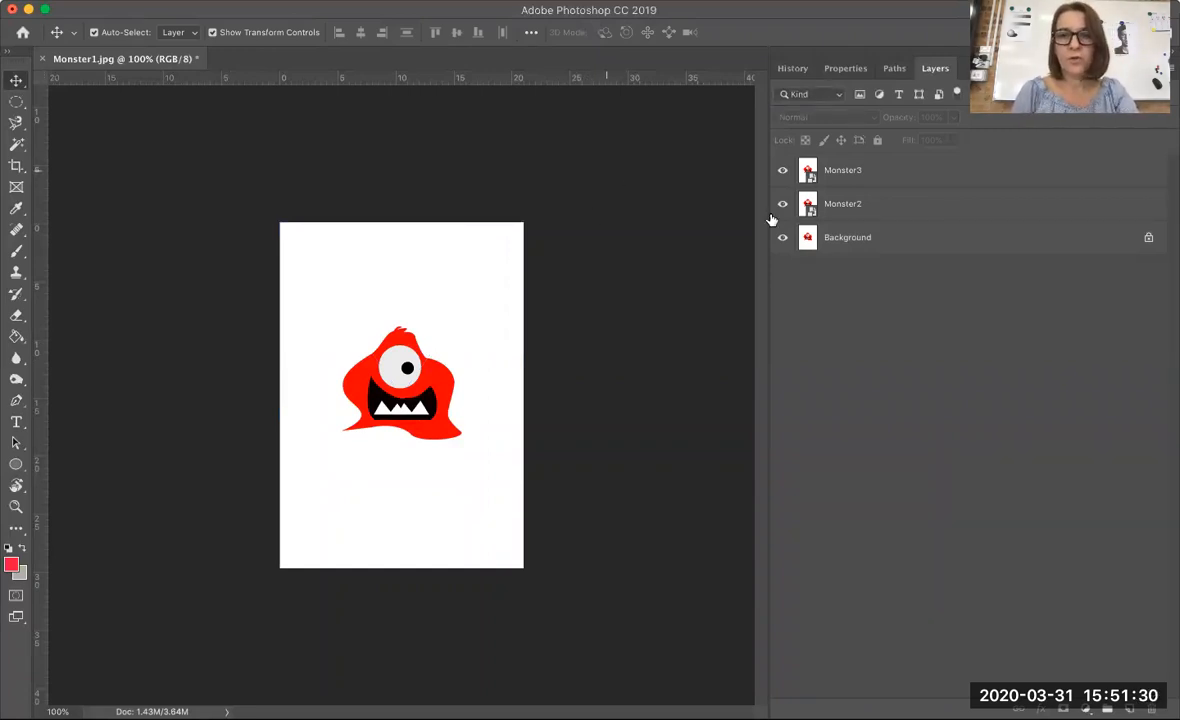
Examine the Background, Monster2 and Monster3 layers by selecting each one and switching its visibility off and on
click(892, 240)
click(883, 207)
click(869, 170)
click(869, 207)
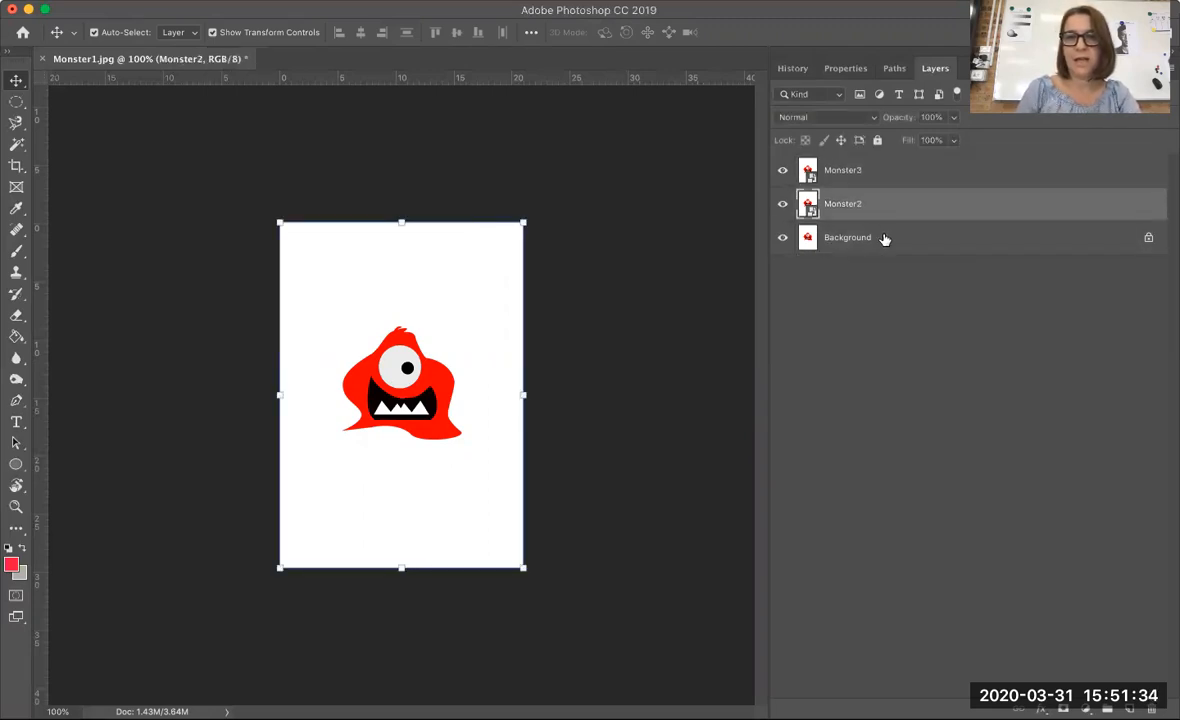
click(885, 239)
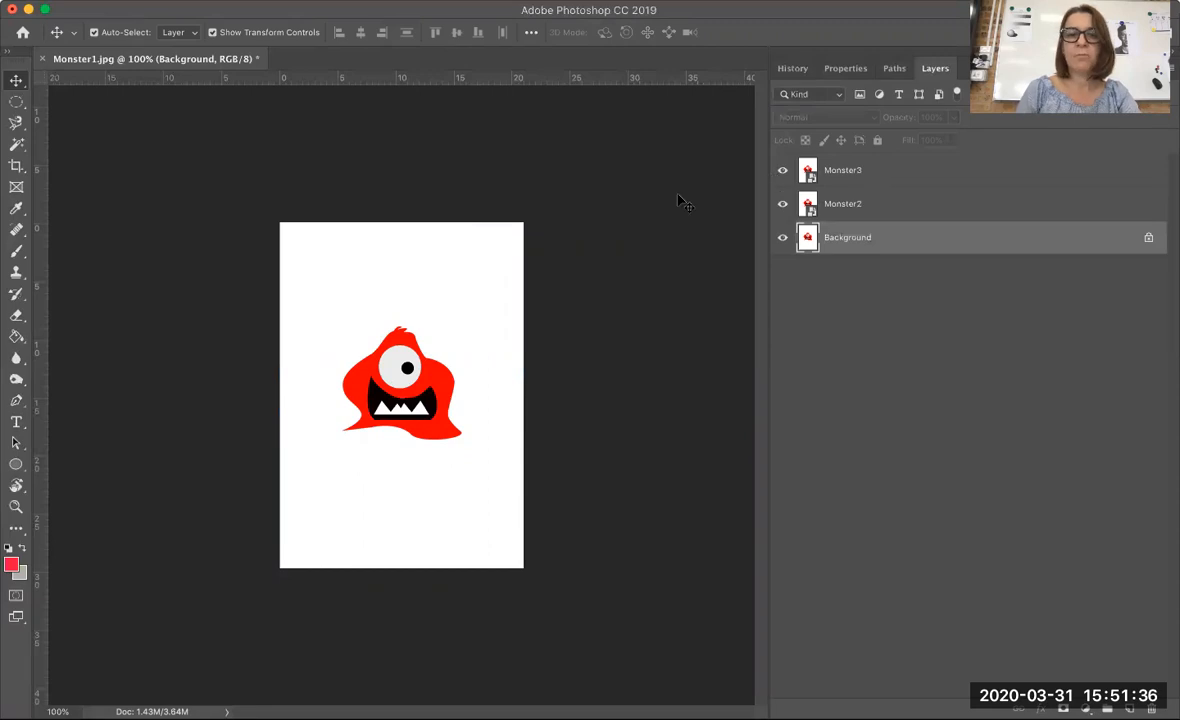
click(781, 202)
click(782, 172)
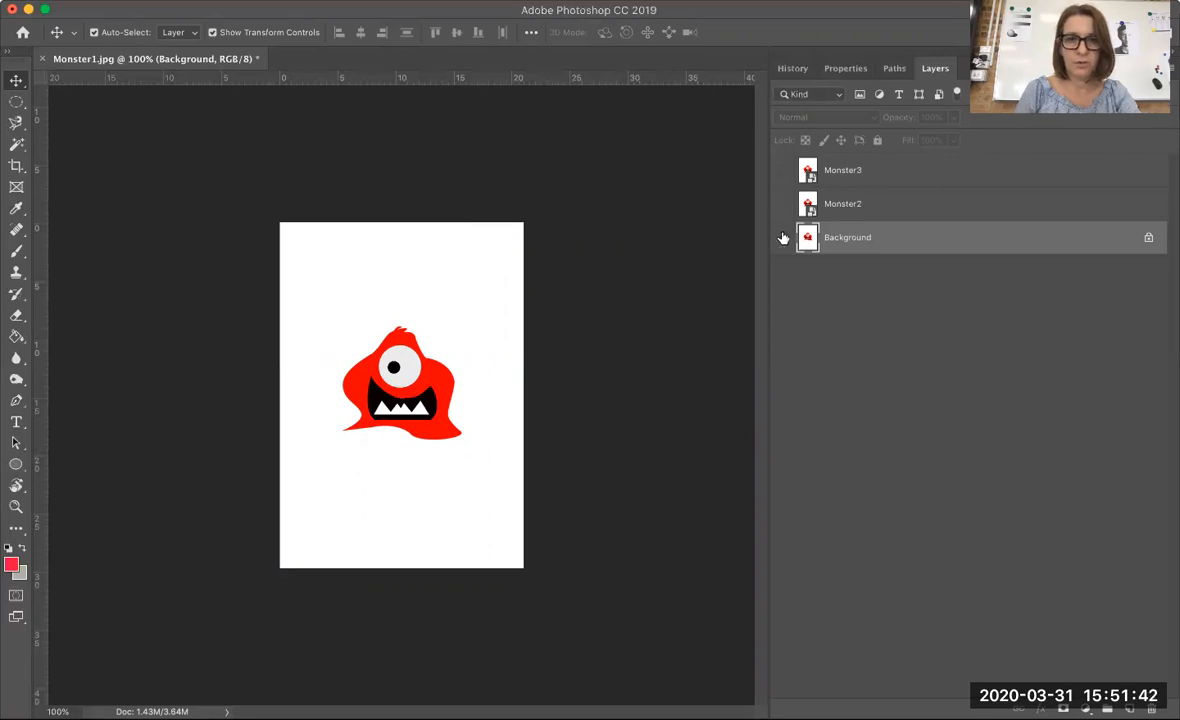
click(783, 237)
click(783, 203)
click(783, 170)
click(783, 237)
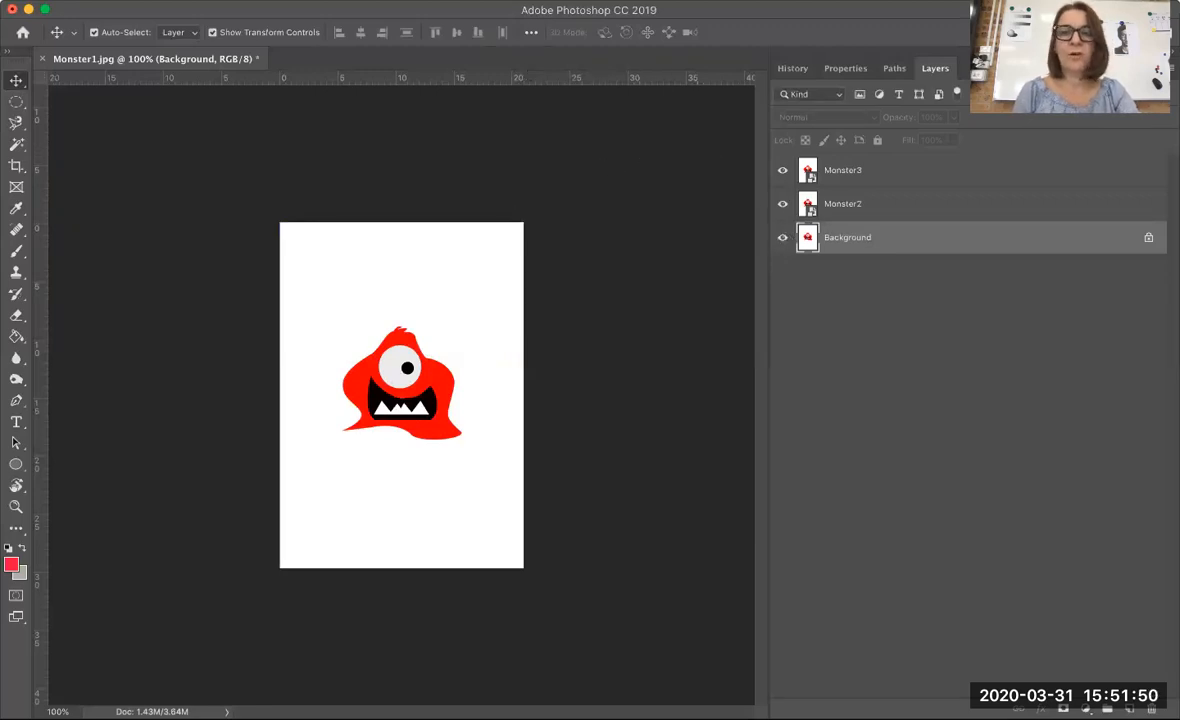
Show the Timeline and move it up over the lower part of the canvas
click(522, 1)
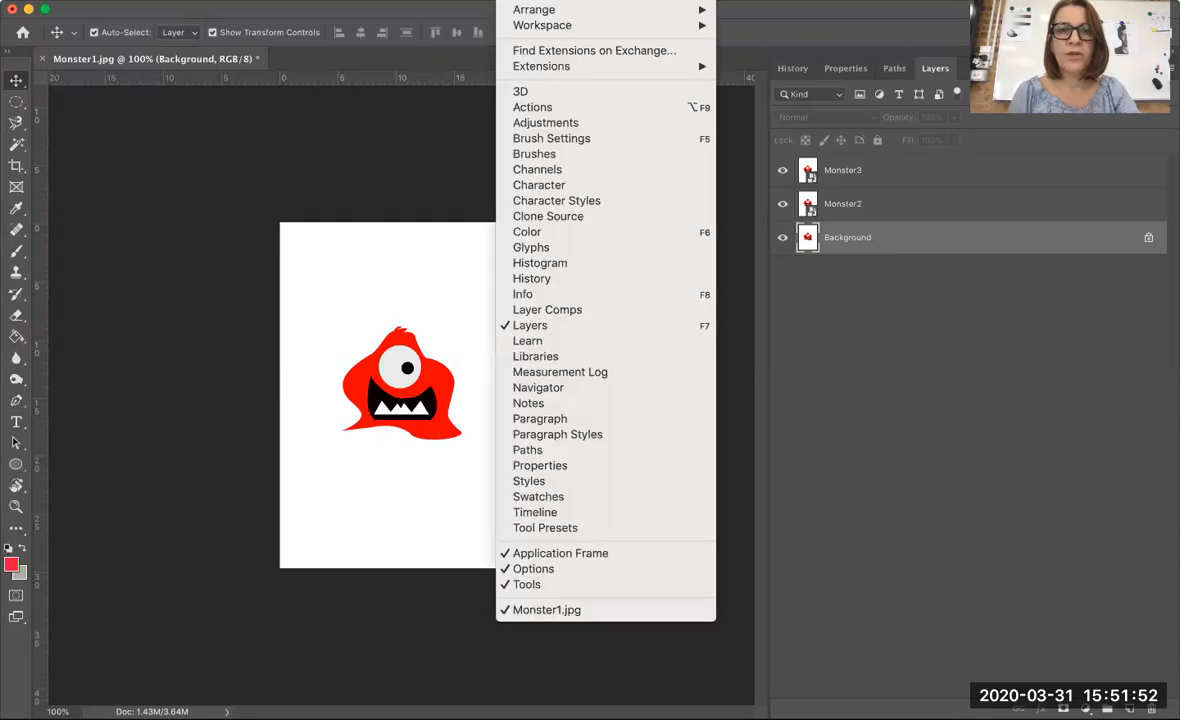
click(557, 513)
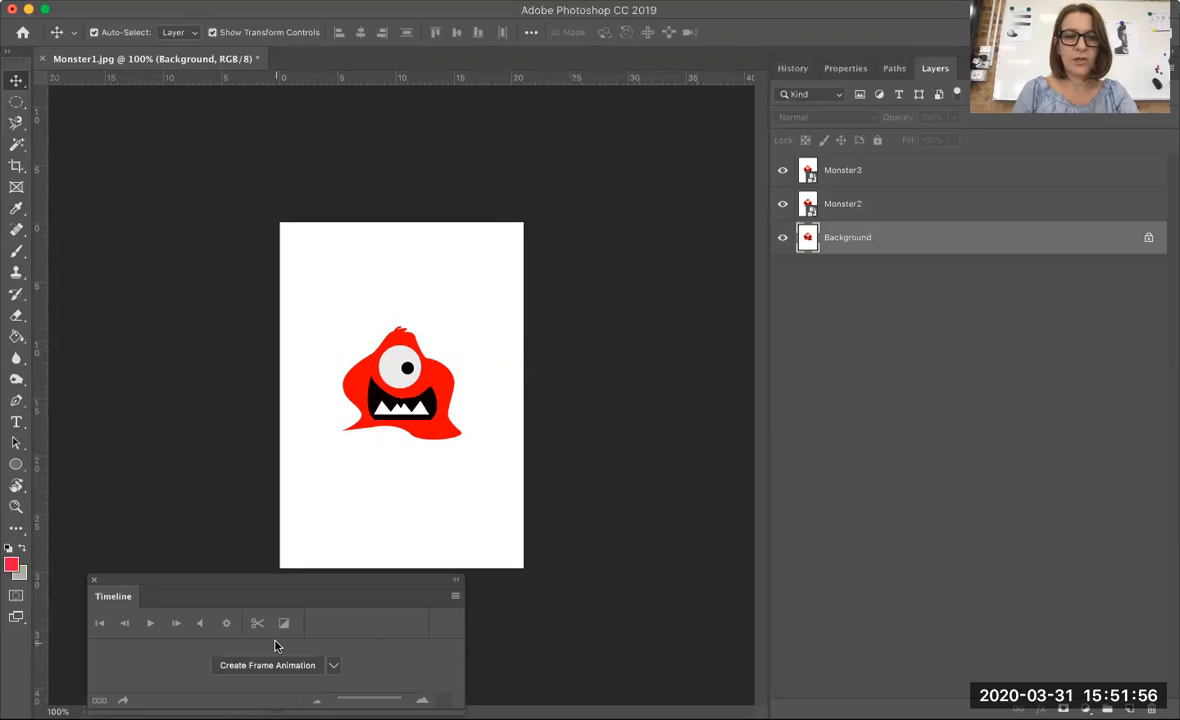
drag(230, 588, 230, 541)
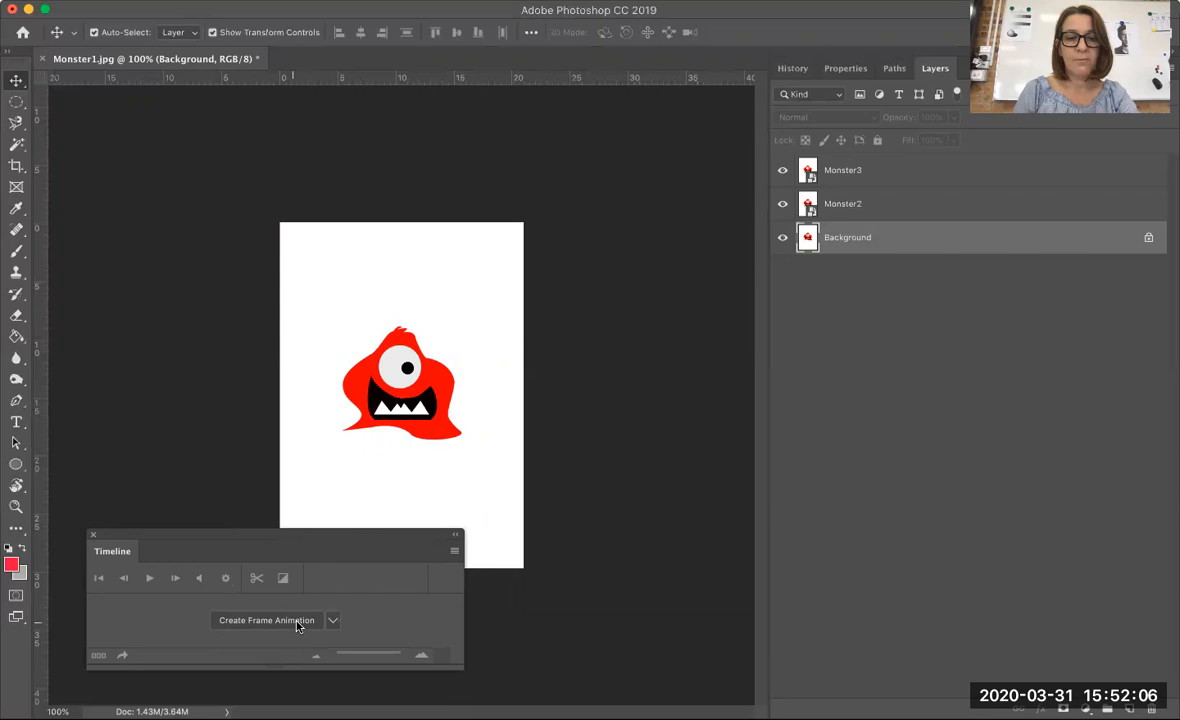
Create a frame animation and make its frames from the three layers
click(332, 623)
click(330, 624)
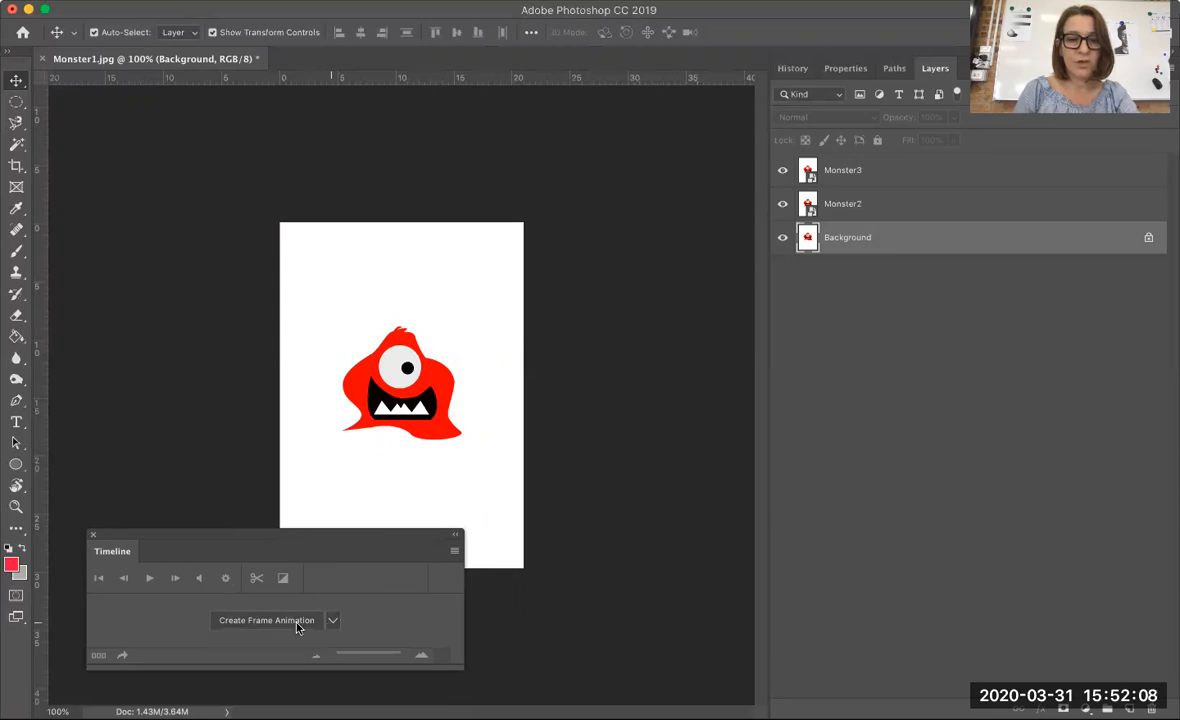
click(296, 622)
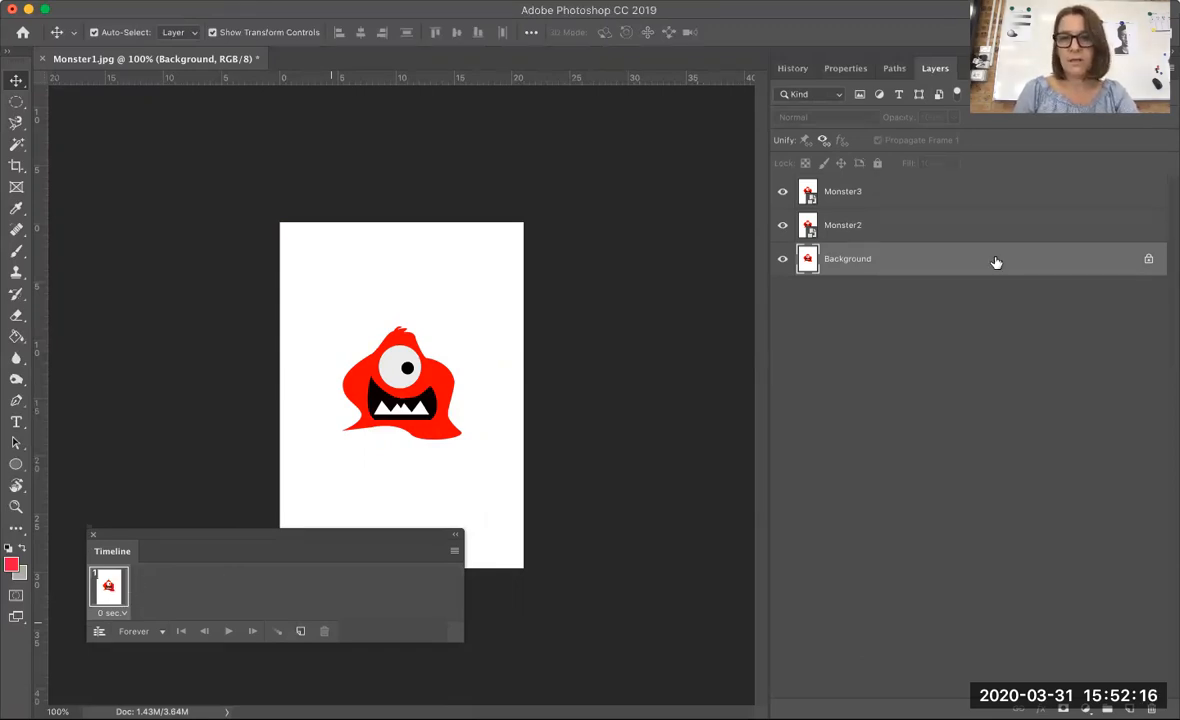
click(455, 553)
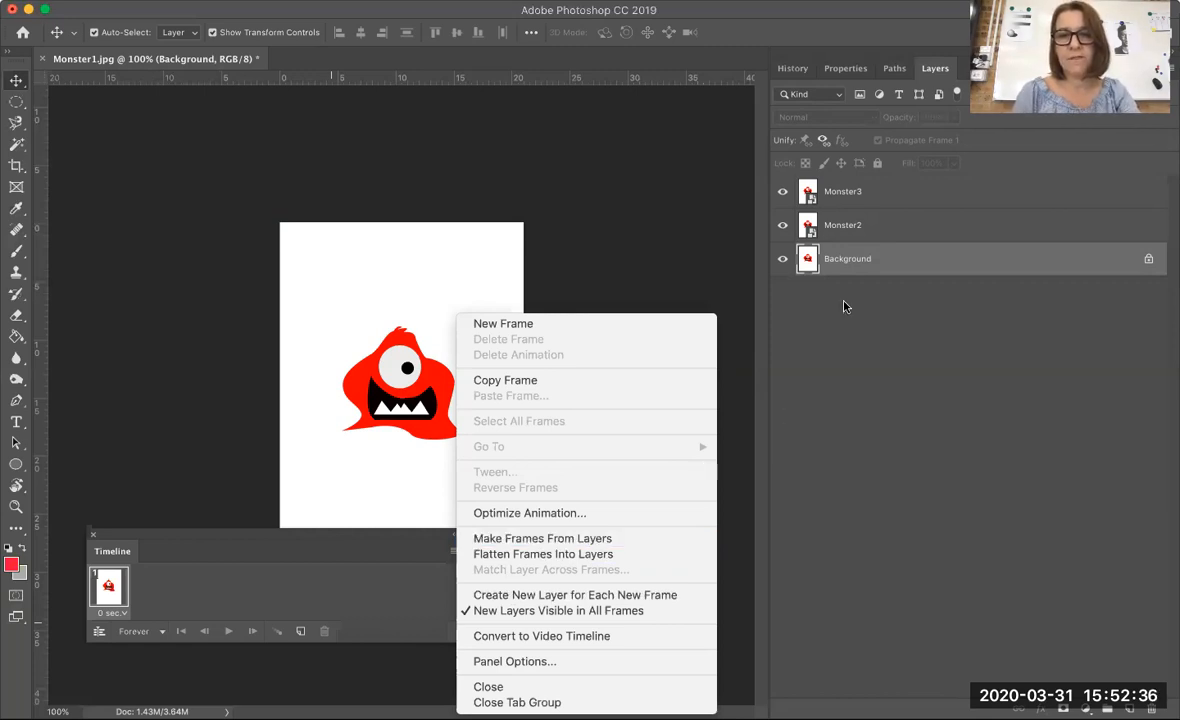
click(542, 543)
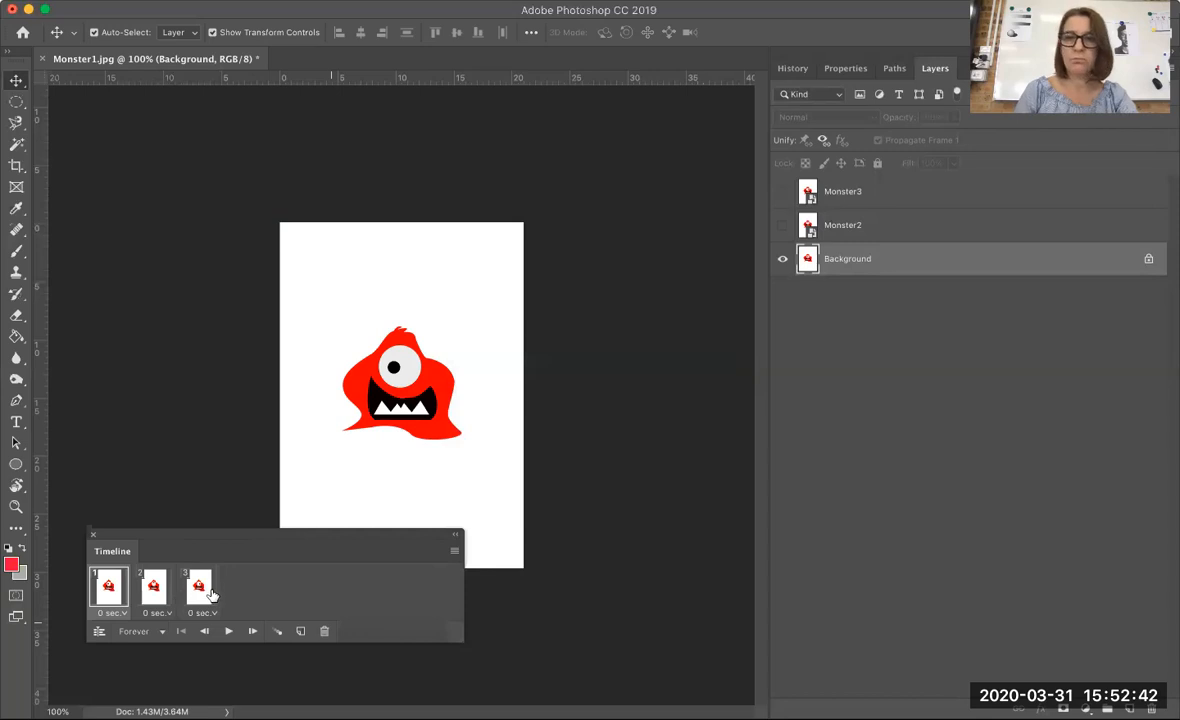
Set the delay of frames 1, 2 and 3 to 0.1 seconds each
click(126, 613)
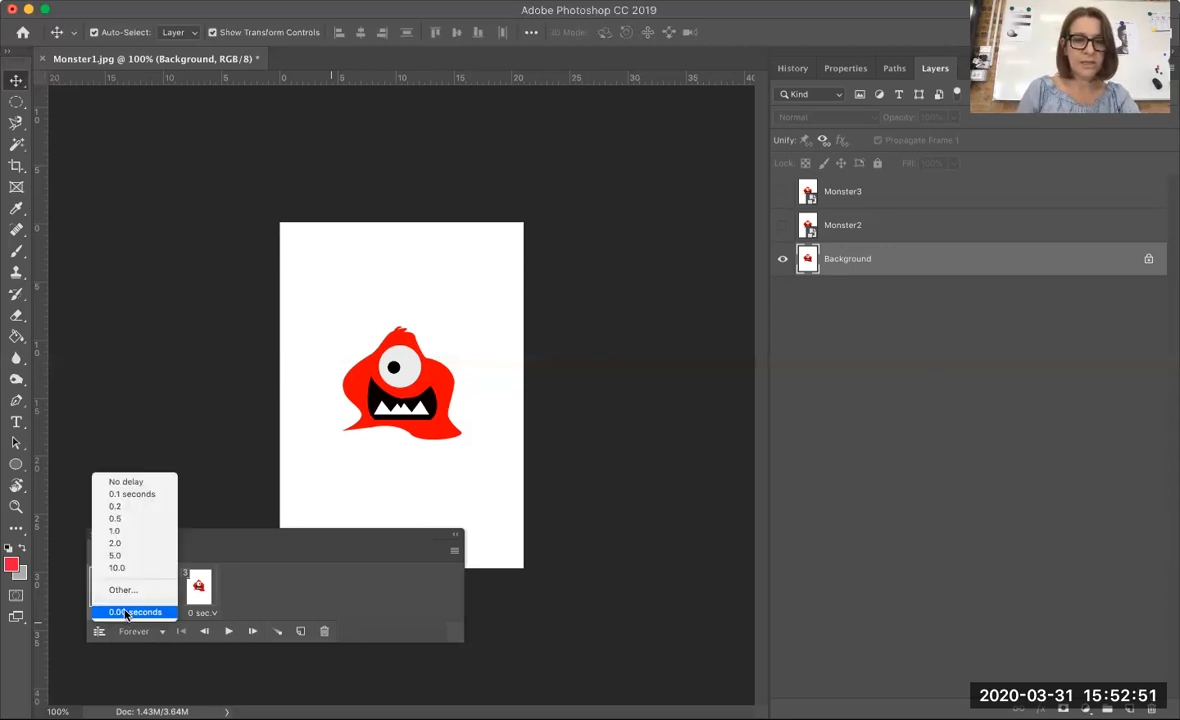
click(124, 494)
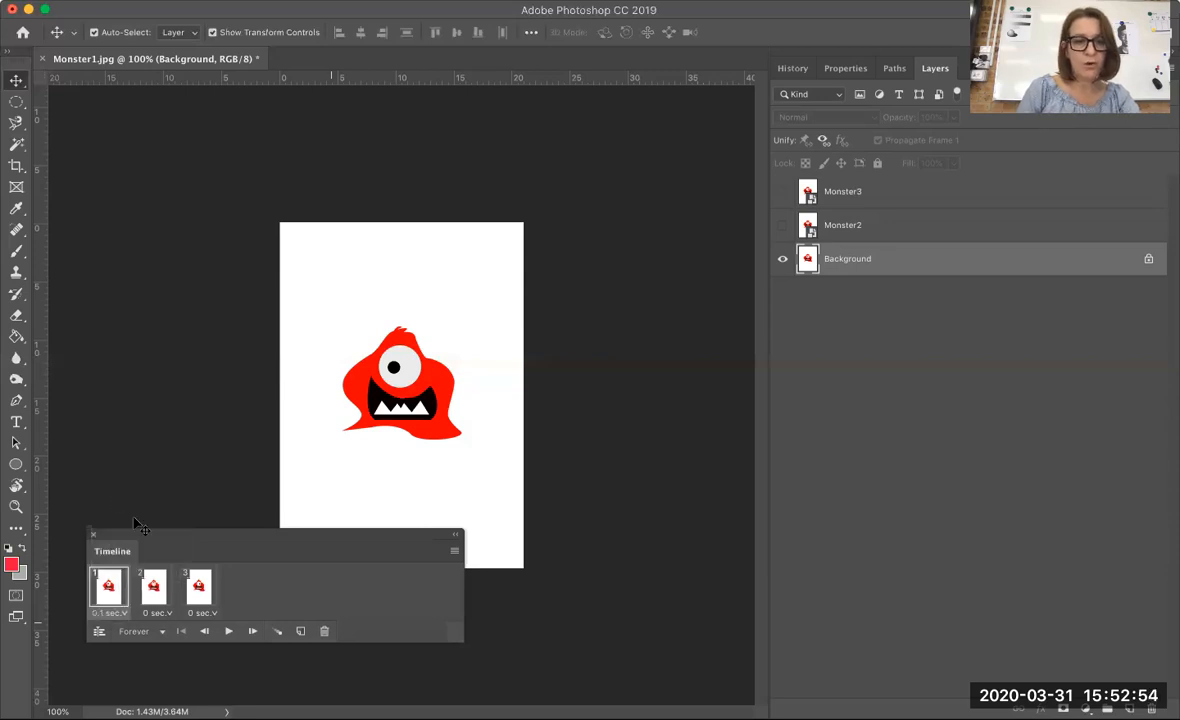
click(168, 612)
click(172, 487)
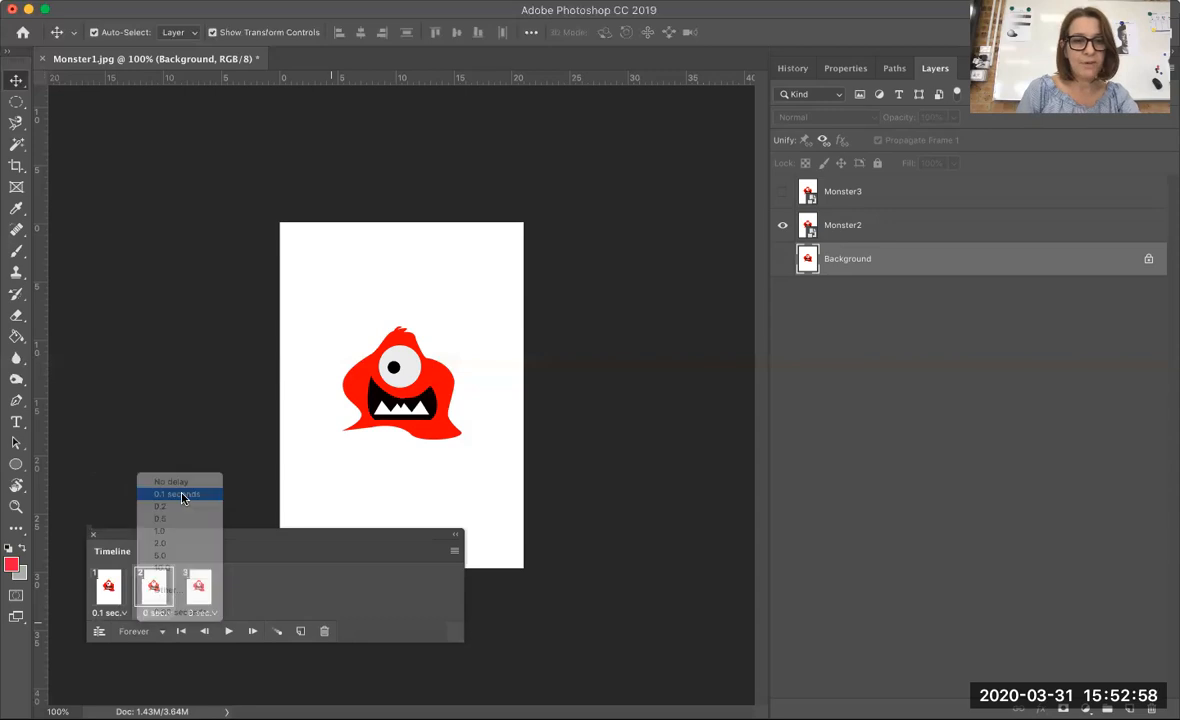
click(211, 613)
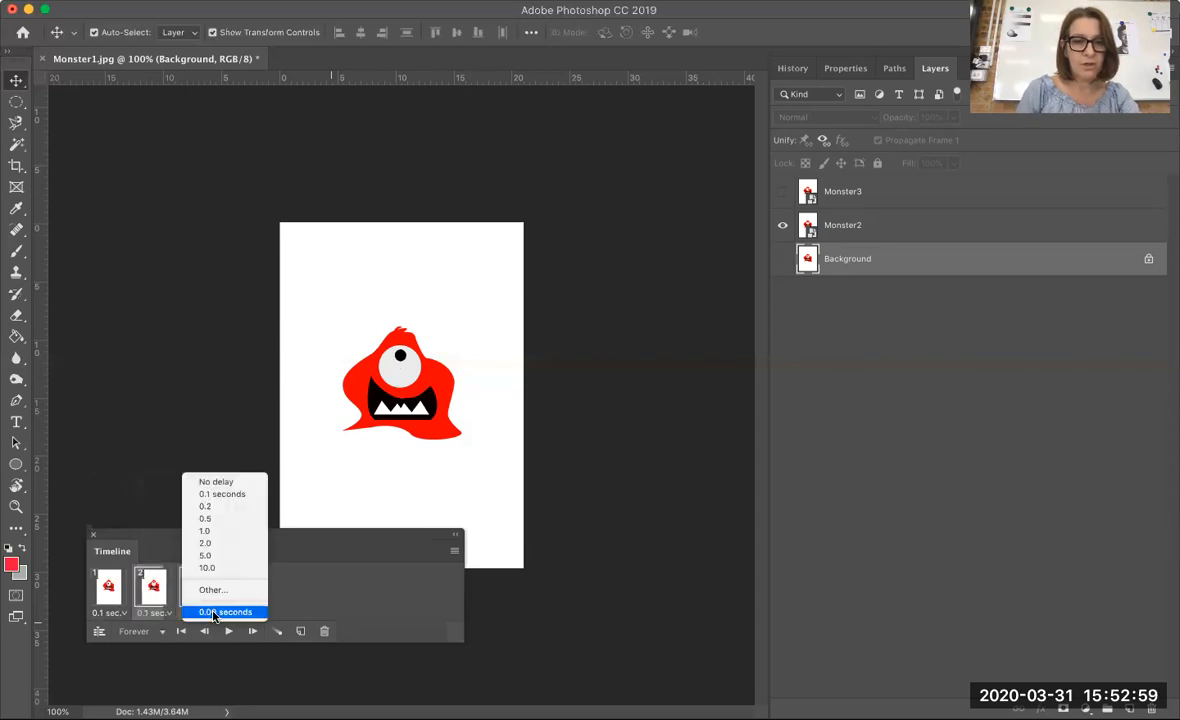
click(222, 495)
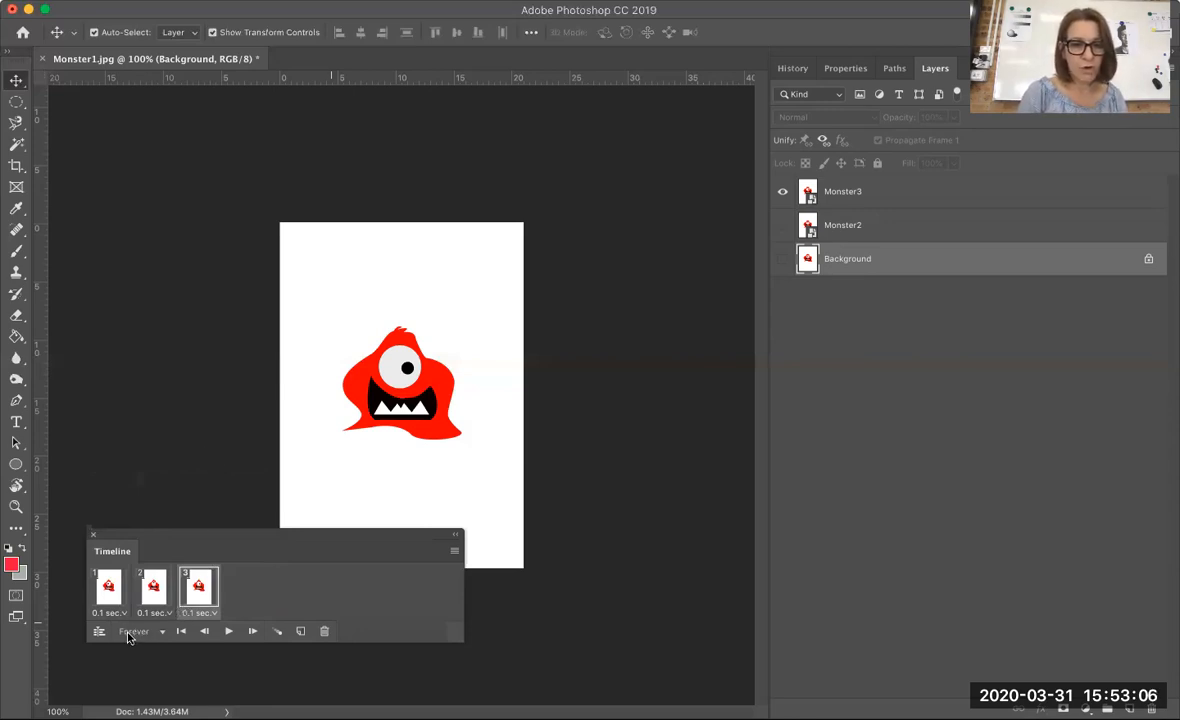
Check the looping options, keeping Forever, and preview the animation before stopping playback
click(162, 632)
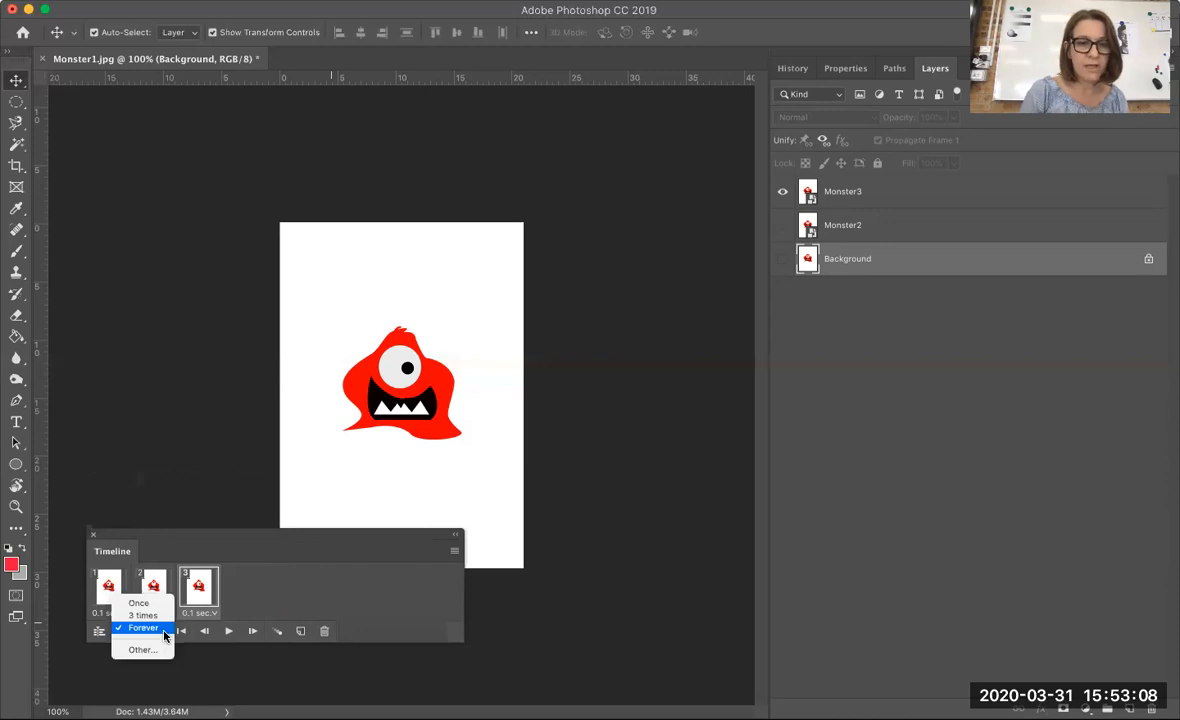
click(164, 630)
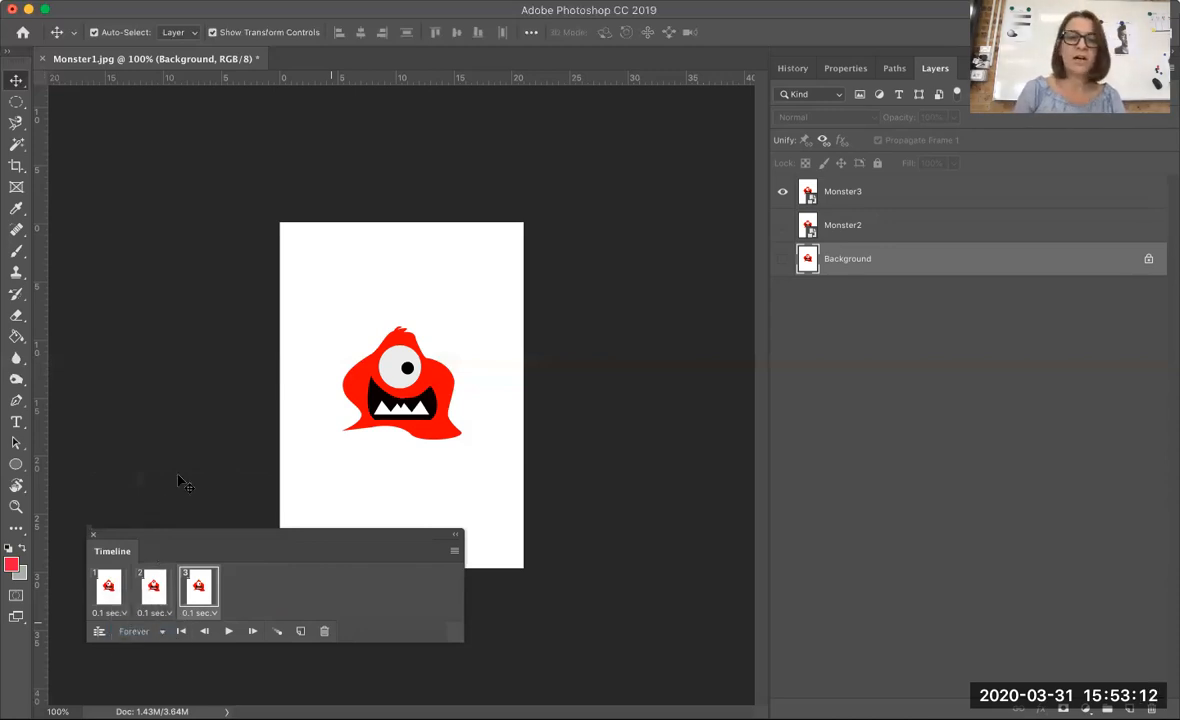
click(229, 632)
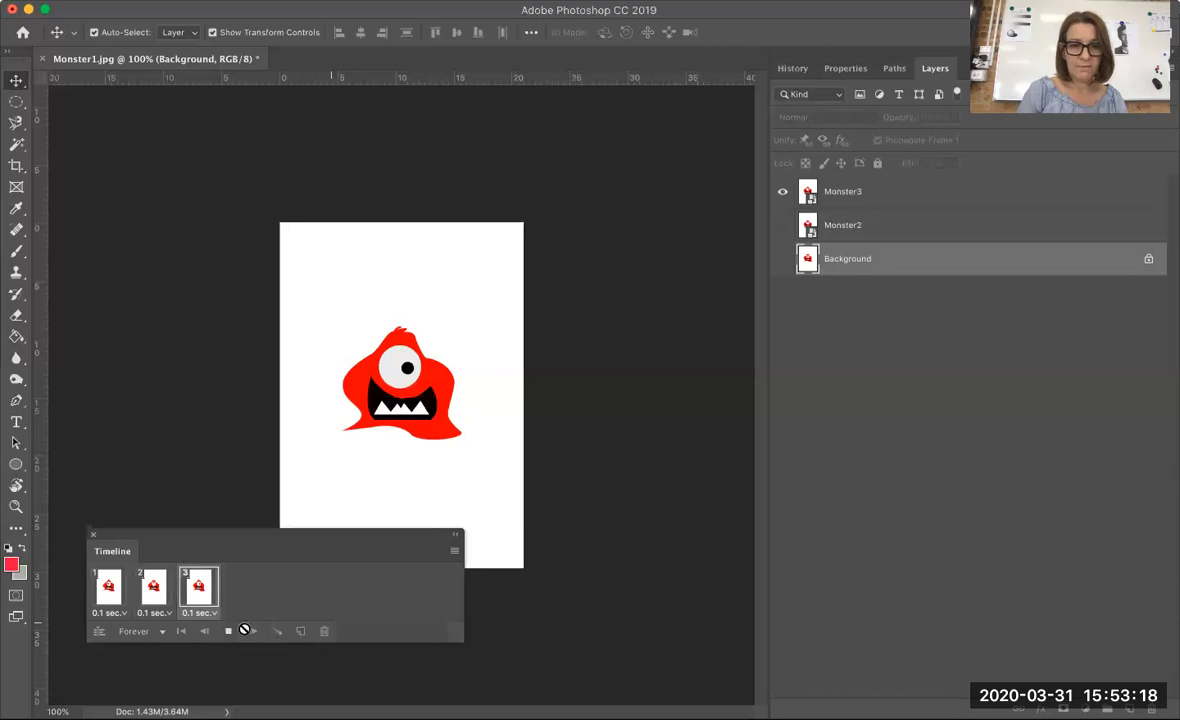
click(229, 632)
Set the delay of all three frames to 0.2 seconds and play the animation
click(150, 612)
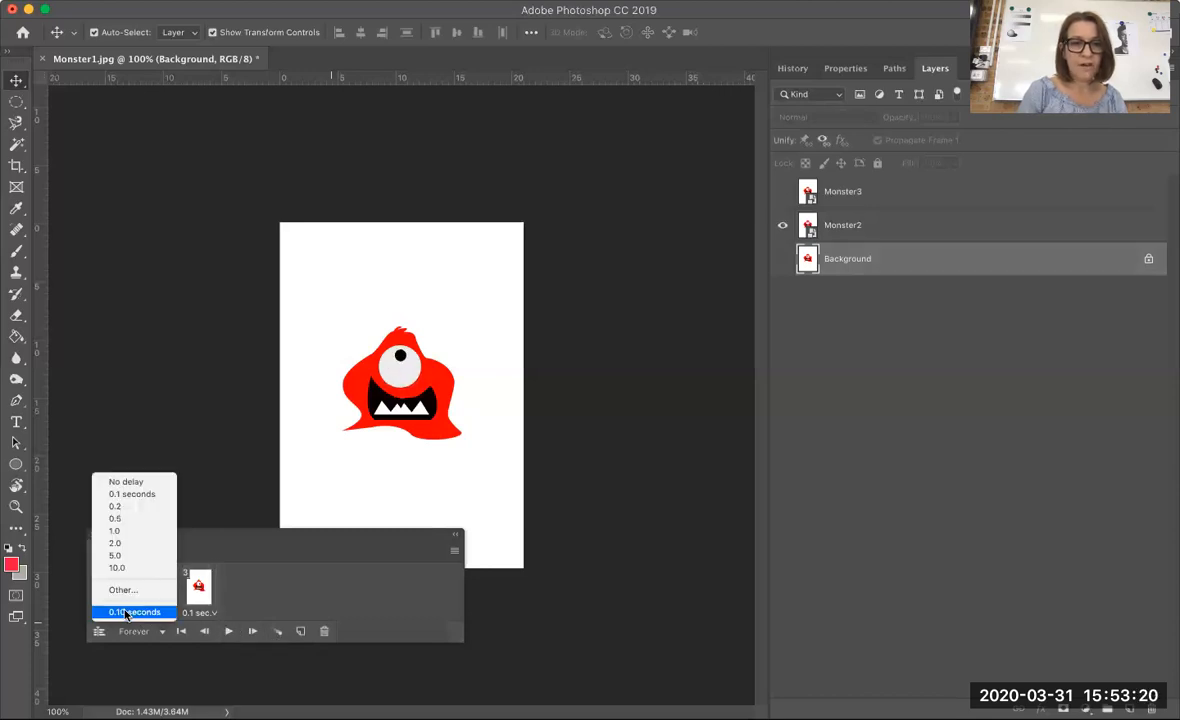
click(118, 506)
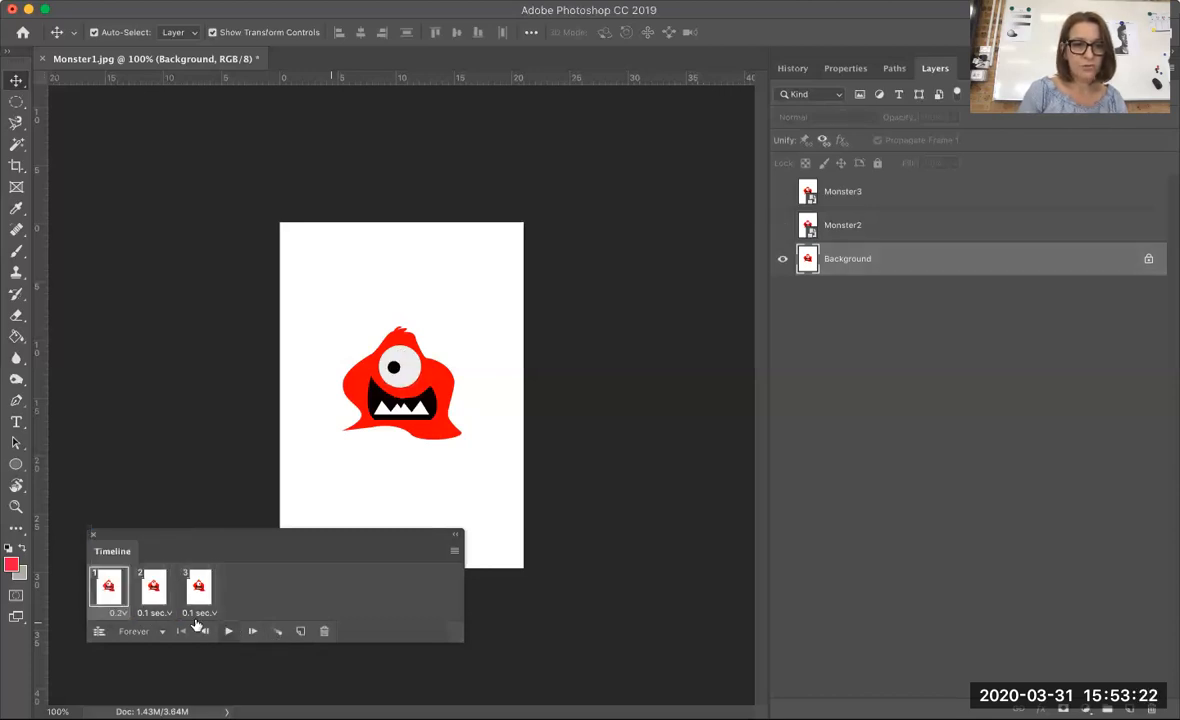
click(153, 612)
click(160, 507)
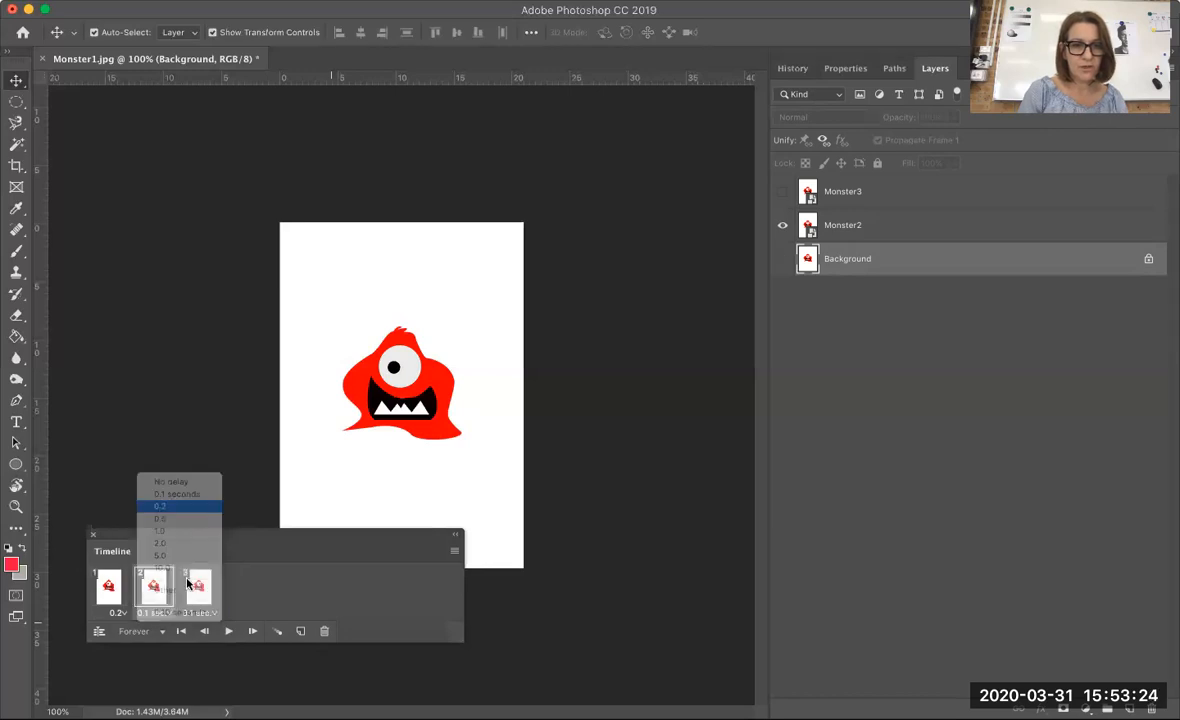
click(205, 612)
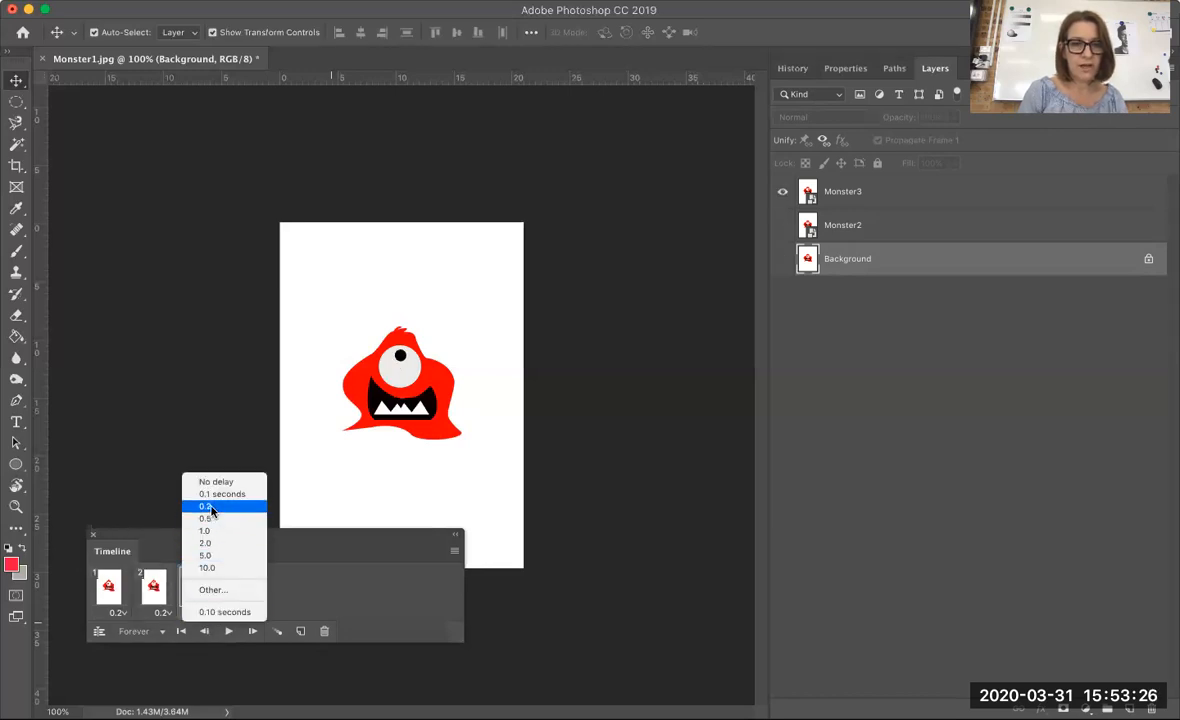
click(210, 511)
click(229, 632)
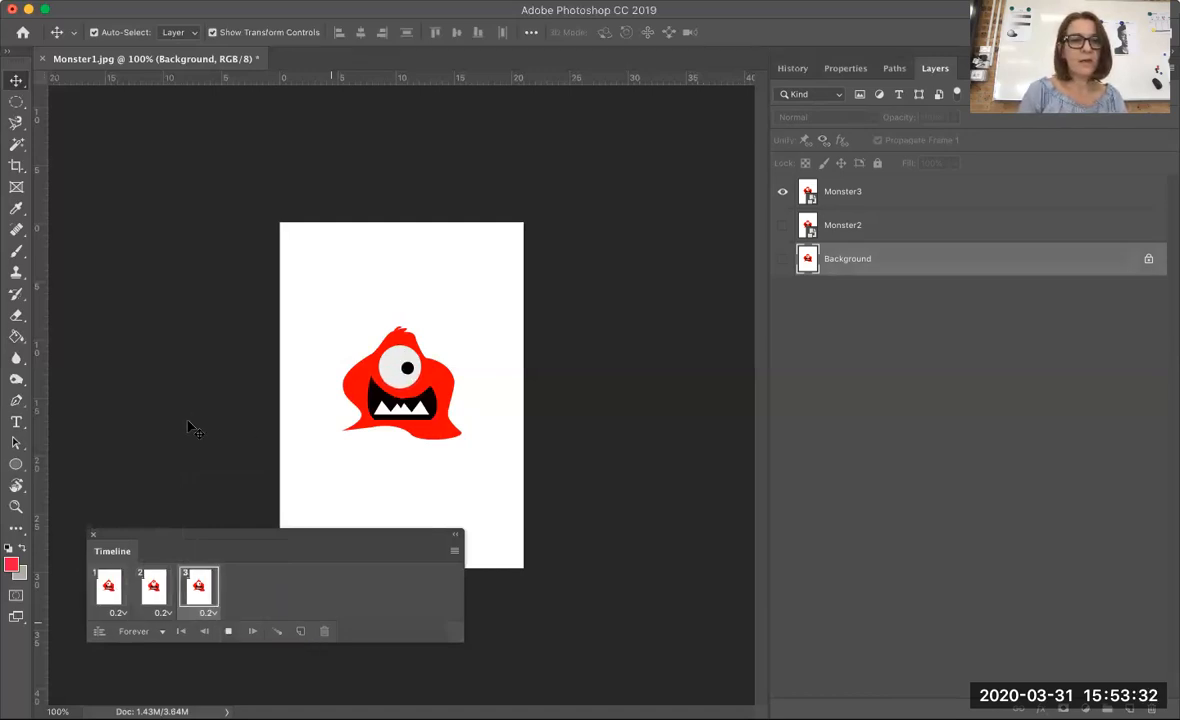
Stop the playback and start a Save for Web (Legacy) export of the animation in GIF format
click(229, 631)
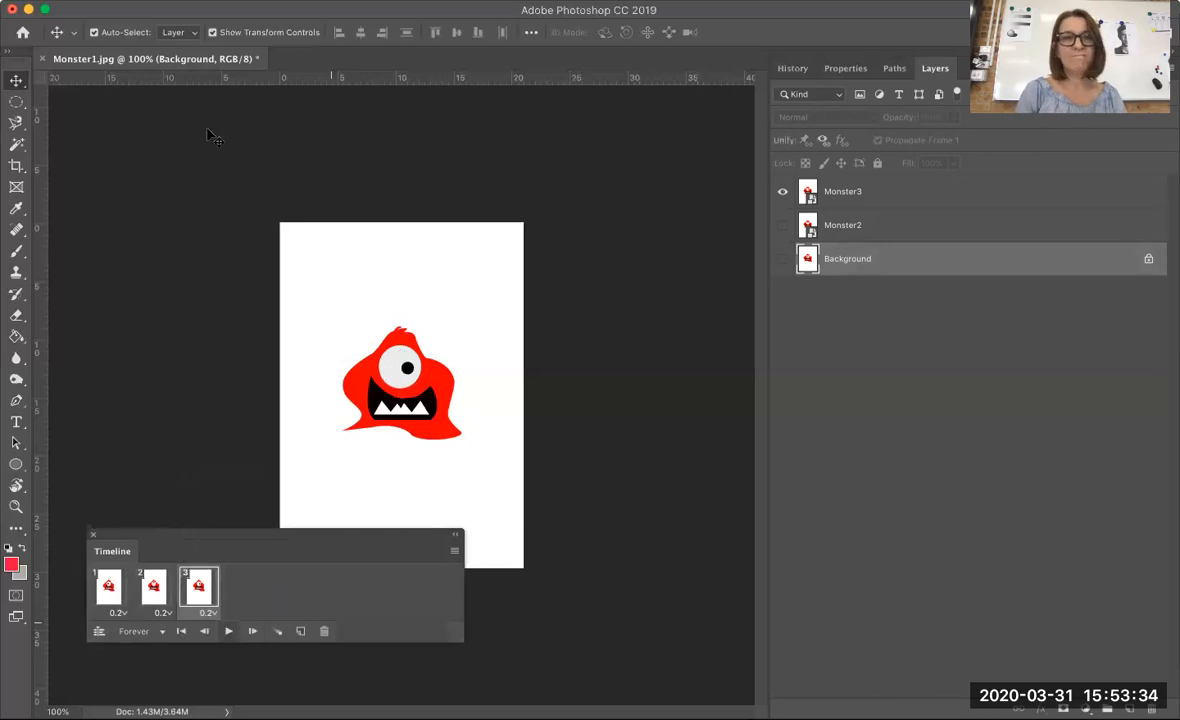
click(147, 1)
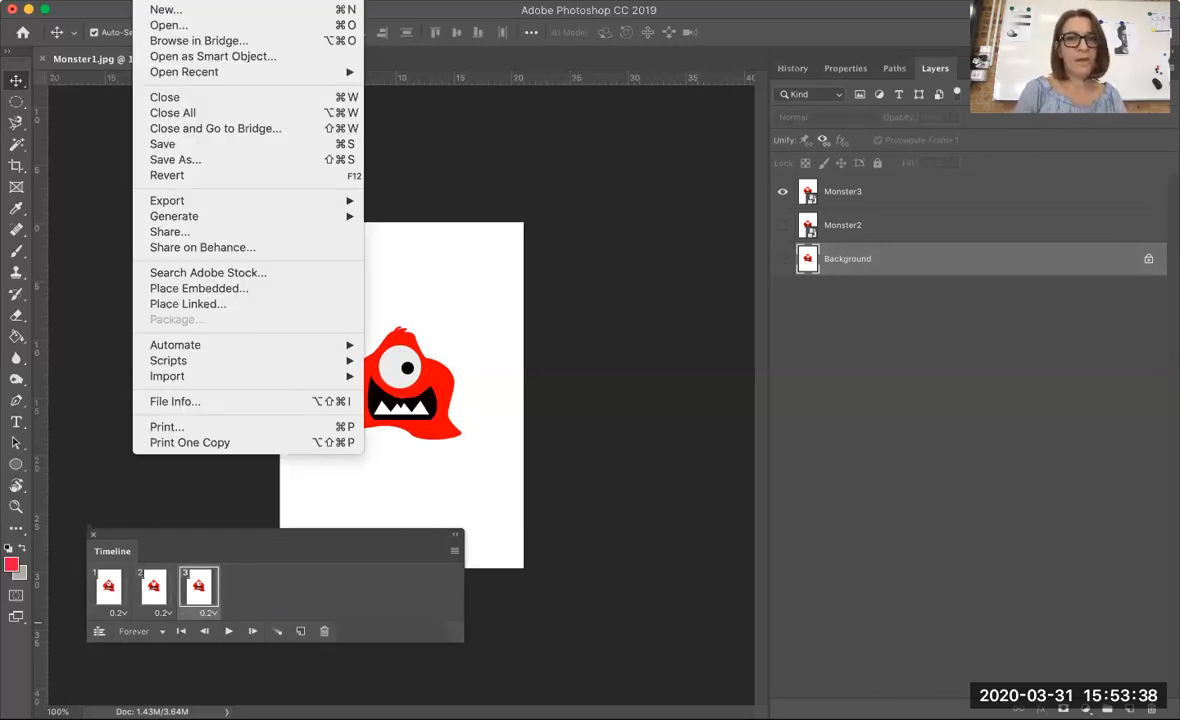
mouse_move(190, 203)
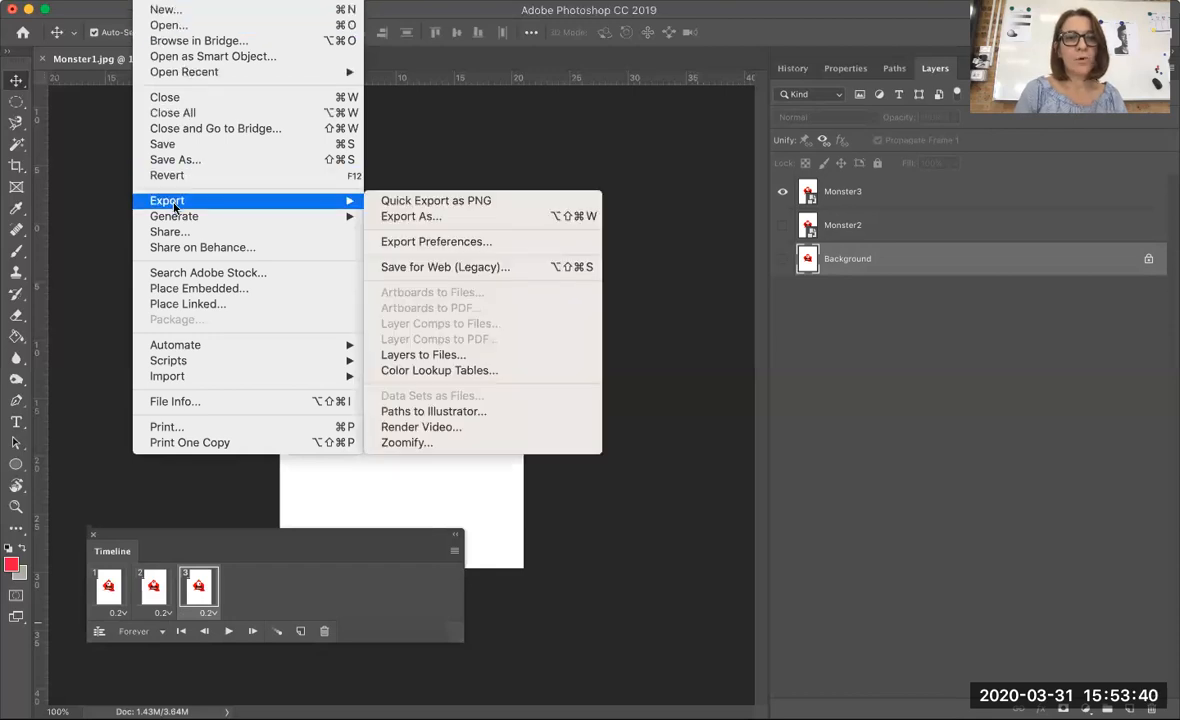
click(433, 268)
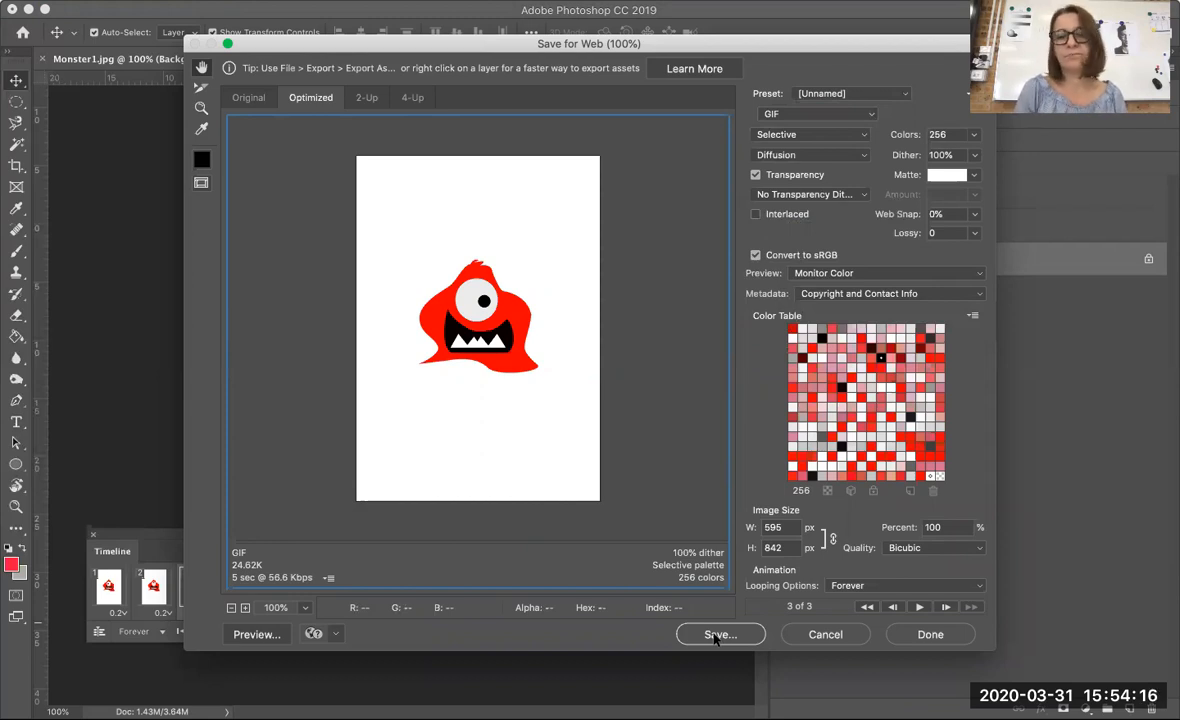
Save the exported animation as "Final MOnster Gif.gif" in the "my PNG drawings" folder inside 9dt
click(714, 636)
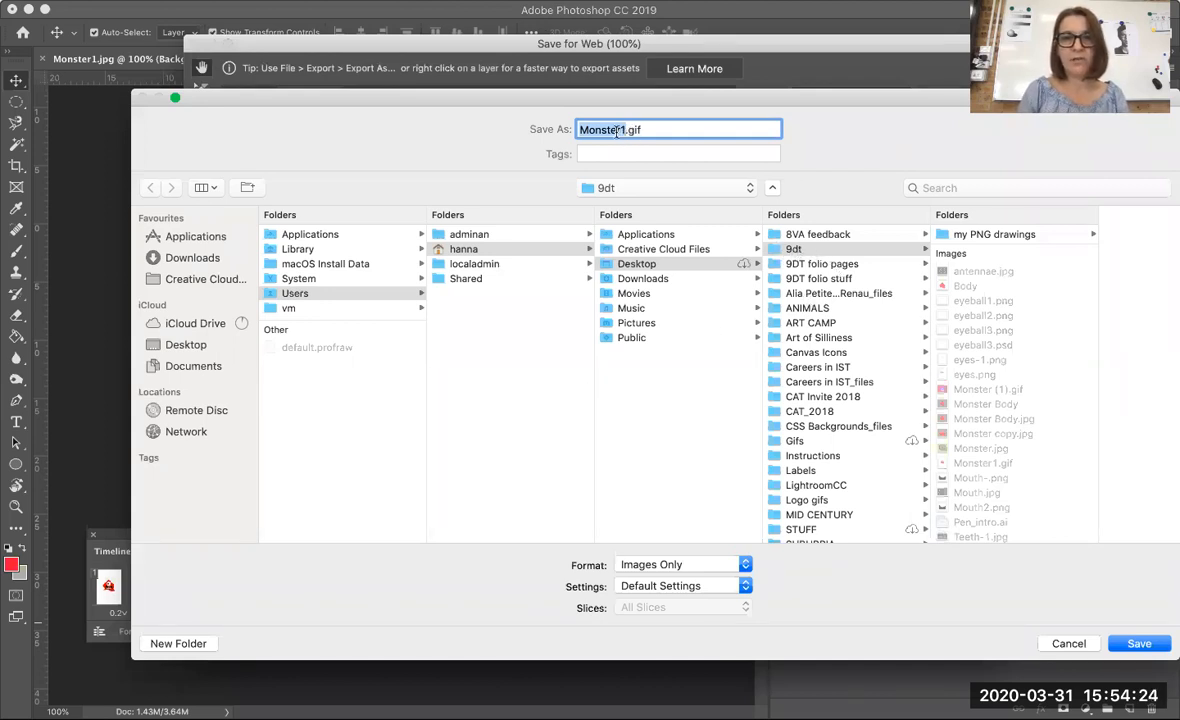
text(Final)
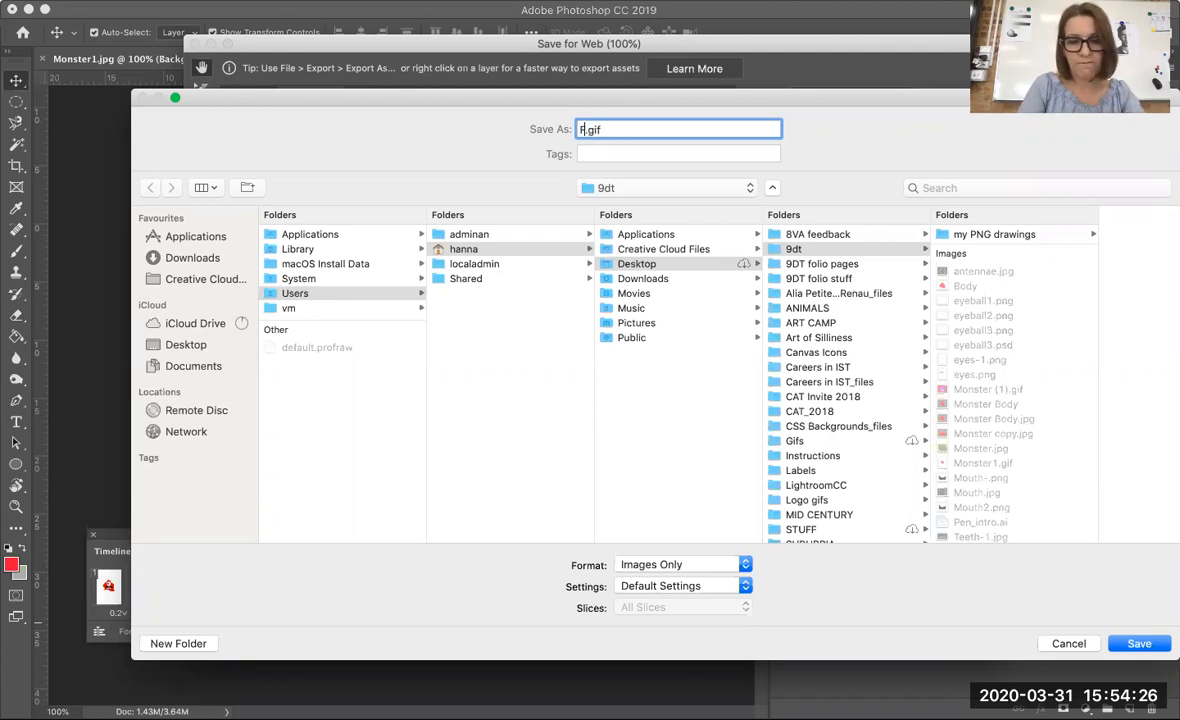
text( MOnster G)
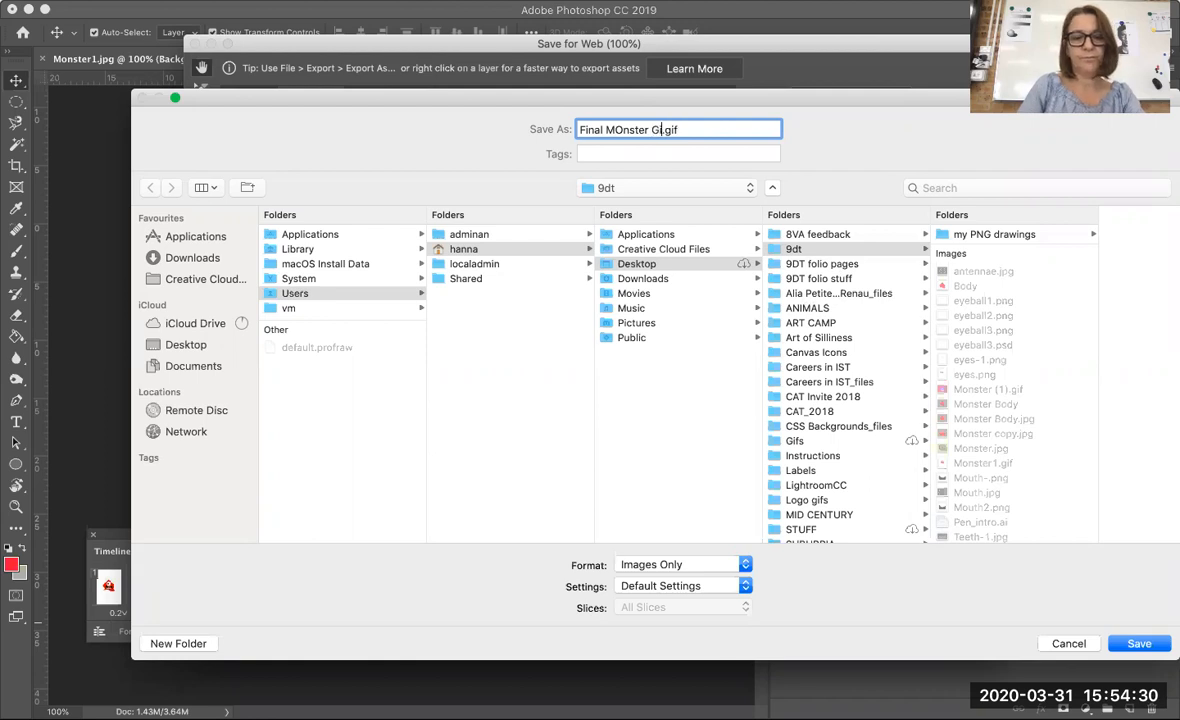
text(if)
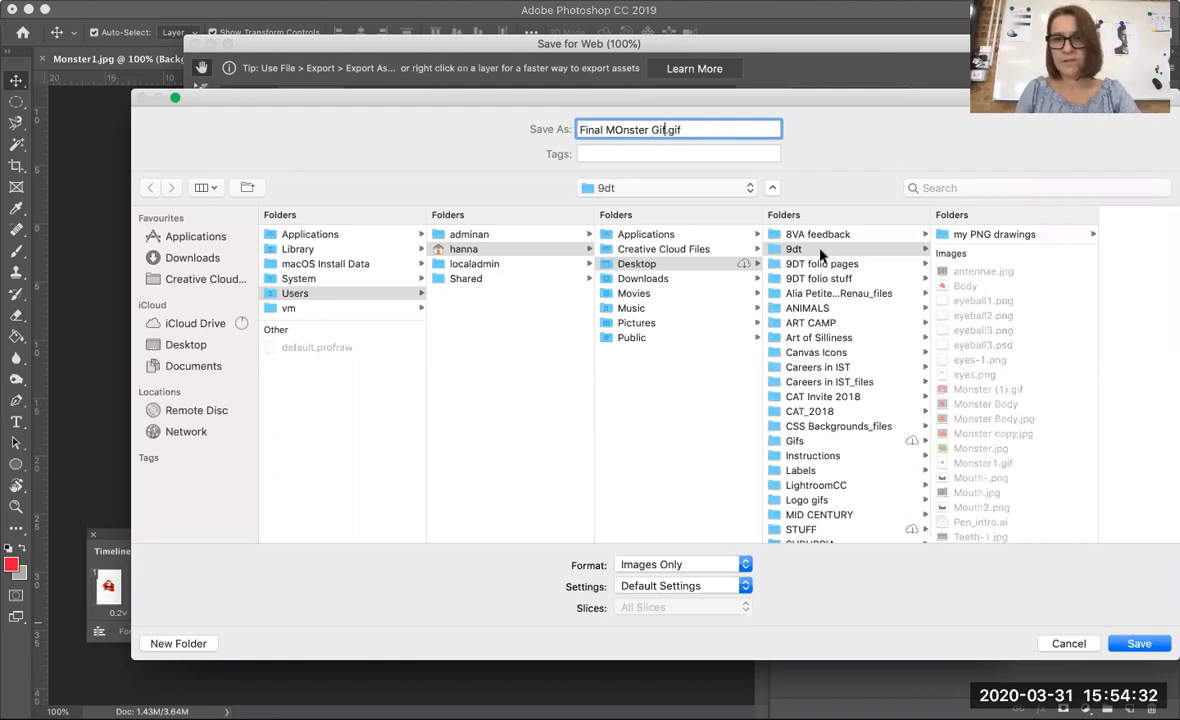
click(955, 234)
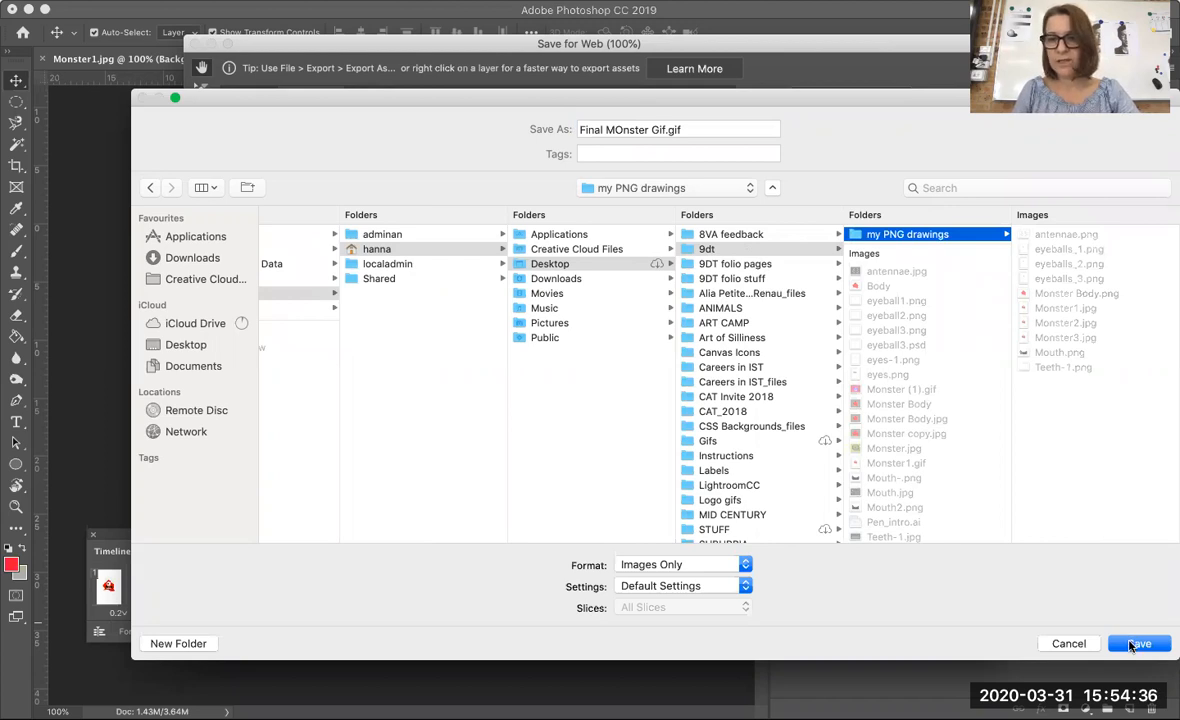
click(1139, 644)
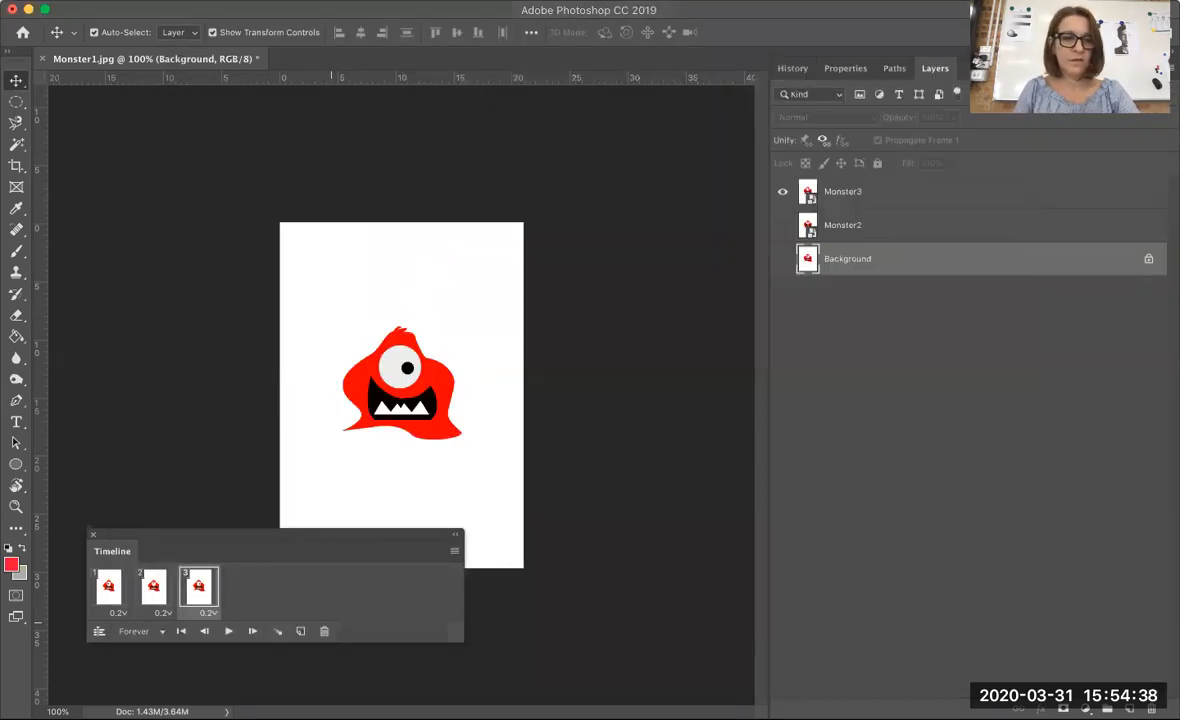
Switch to the Finder to locate the exported GIF file
click(45, 688)
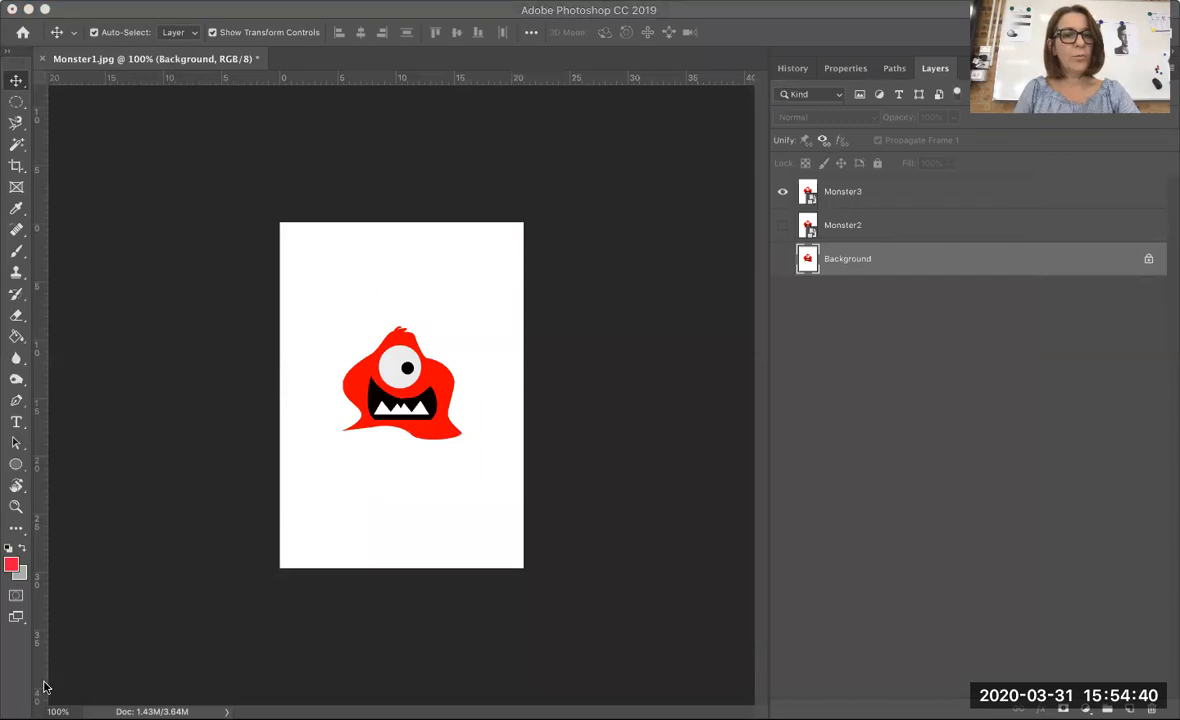